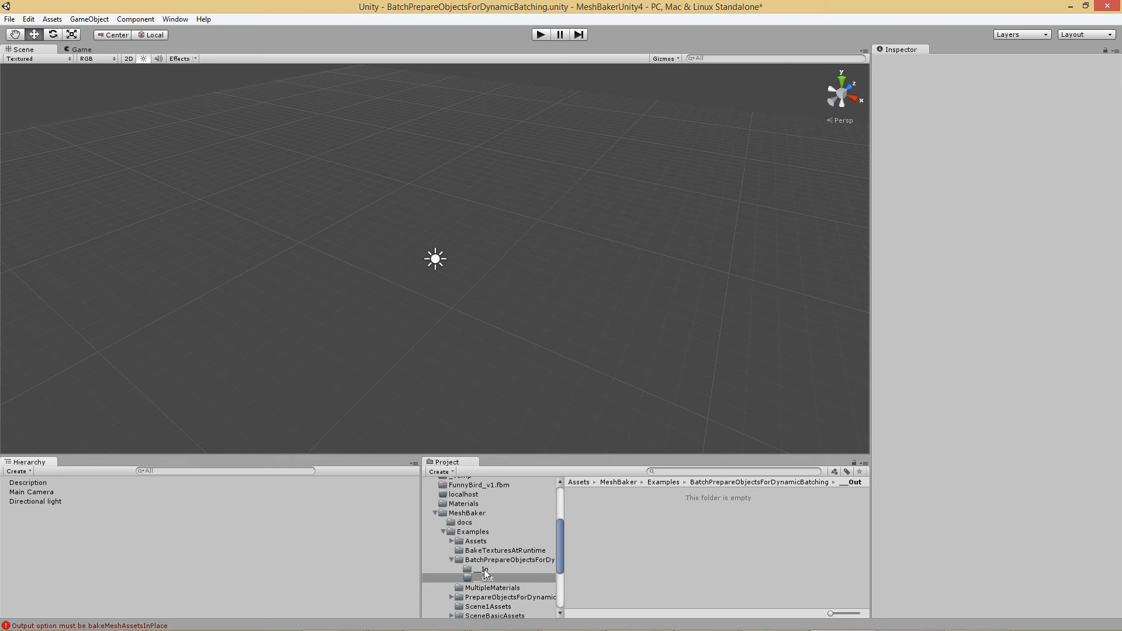
Add the prefabs a, b and c from the __In folder to the scene
{"action": "left_click", "coordinate": [485, 570]}
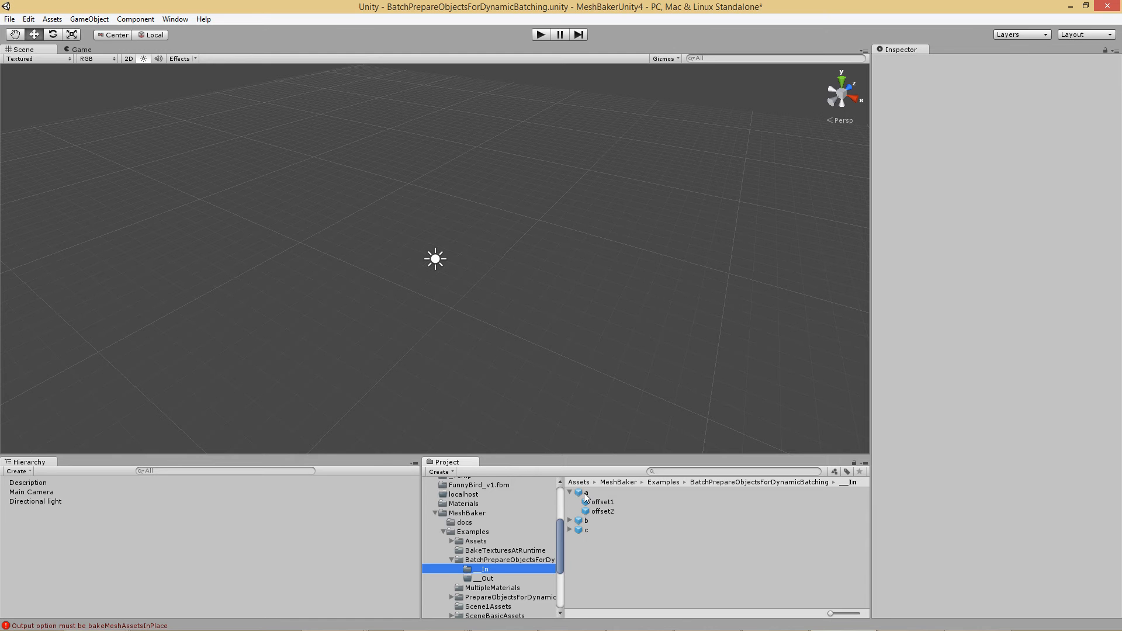
{"action": "left_click_drag", "start_coordinate": [586, 498], "coordinate": [247, 535]}
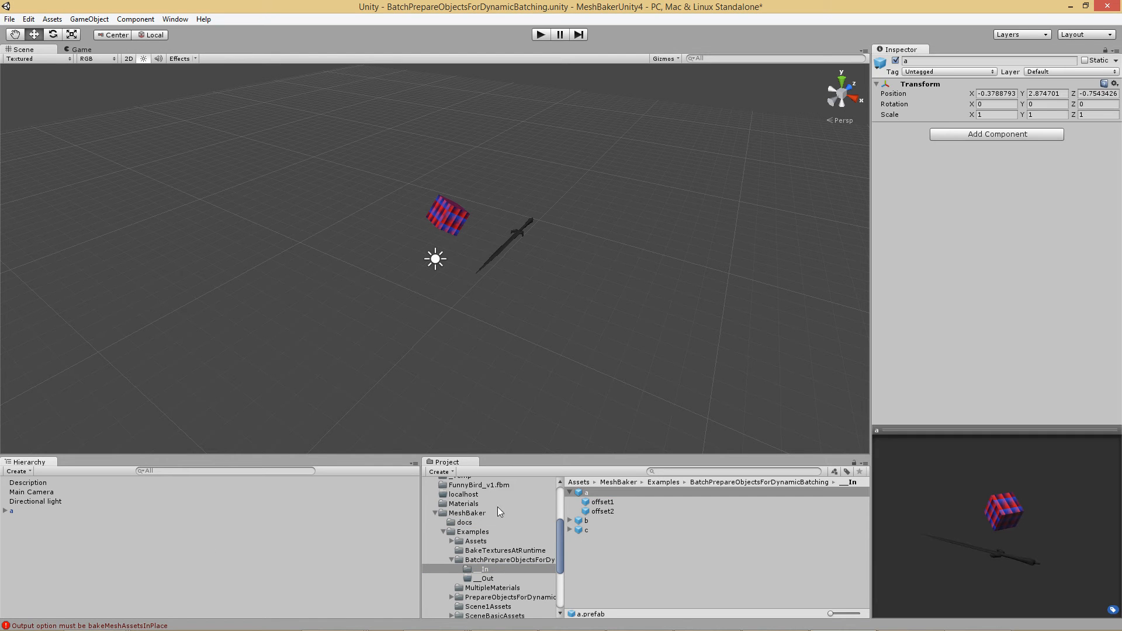
{"action": "left_click_drag", "start_coordinate": [577, 517], "coordinate": [122, 528]}
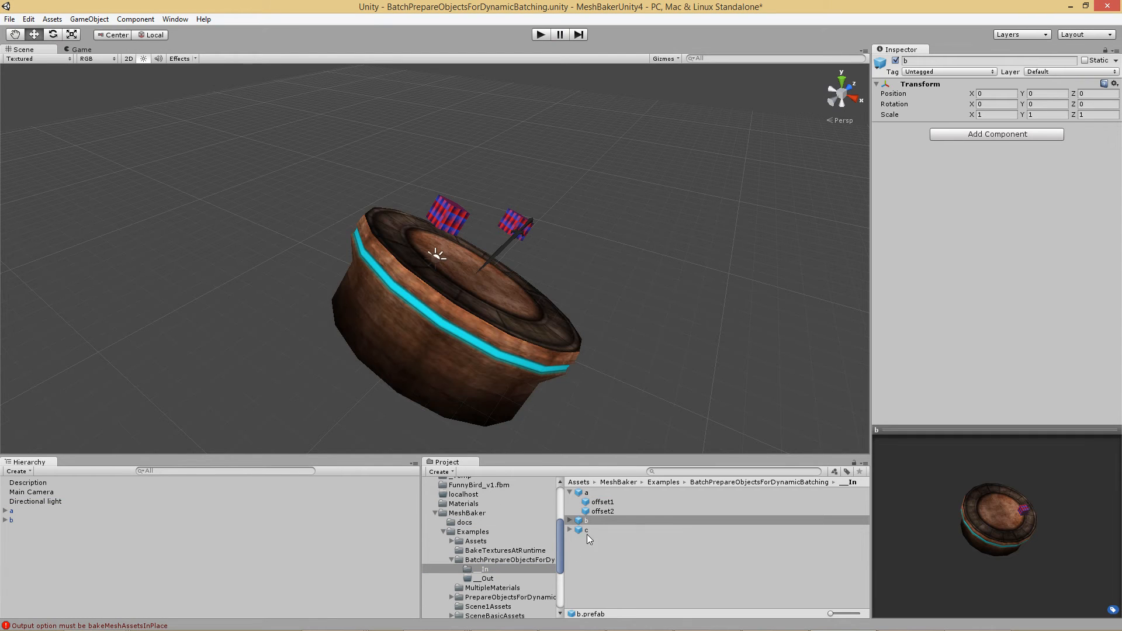
{"action": "left_click_drag", "start_coordinate": [587, 533], "coordinate": [124, 574]}
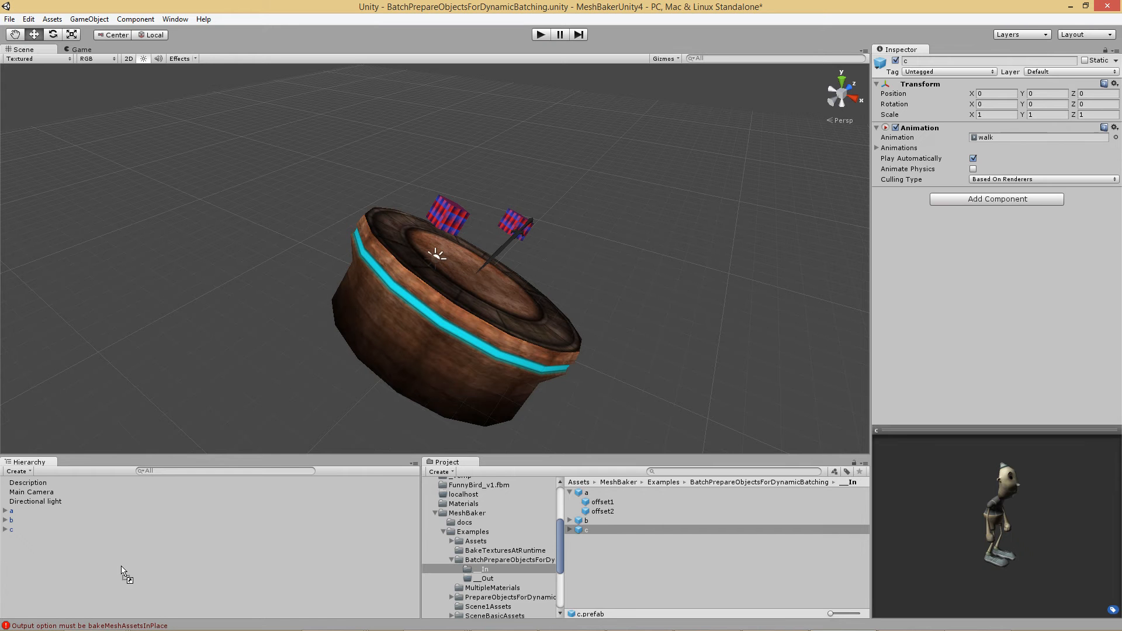
Spread the prefabs out by moving a to about X 4.72, Z 1.13 and b to about X -14.46, Y -3.48, Z 0.41
{"action": "left_click", "coordinate": [18, 513]}
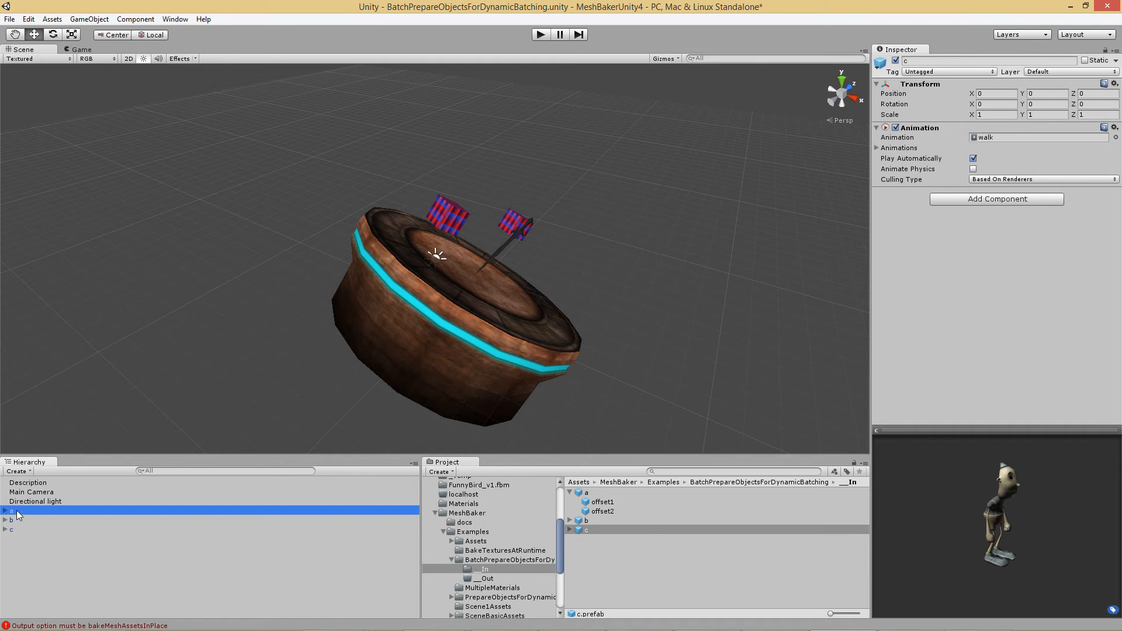
{"action": "left_click_drag", "start_coordinate": [530, 245], "coordinate": [669, 271]}
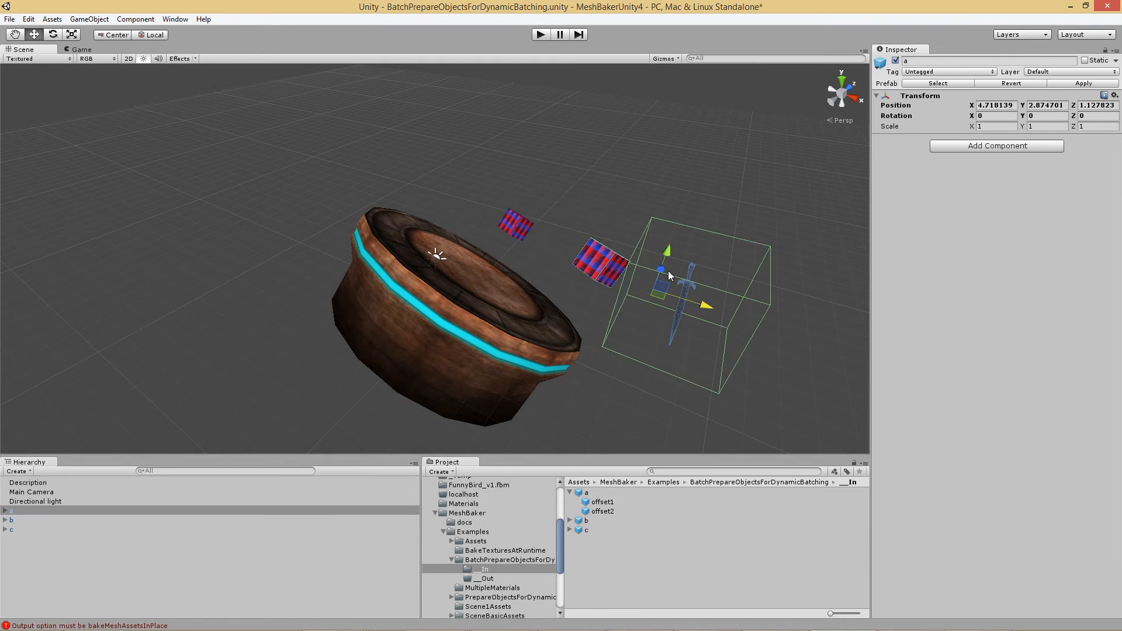
{"action": "left_click", "coordinate": [55, 520]}
{"action": "left_click_drag", "start_coordinate": [493, 320], "coordinate": [240, 244]}
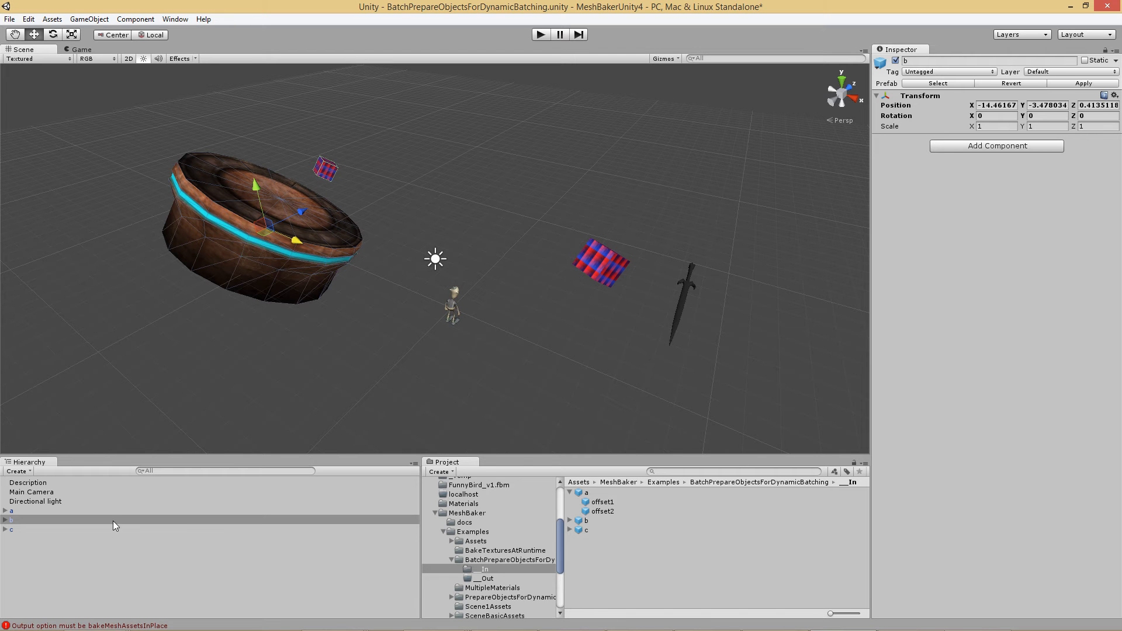
Expand prefab a down to the Sword under offset1 and shift the Sword along X to about 5.22
{"action": "left_click", "coordinate": [24, 513]}
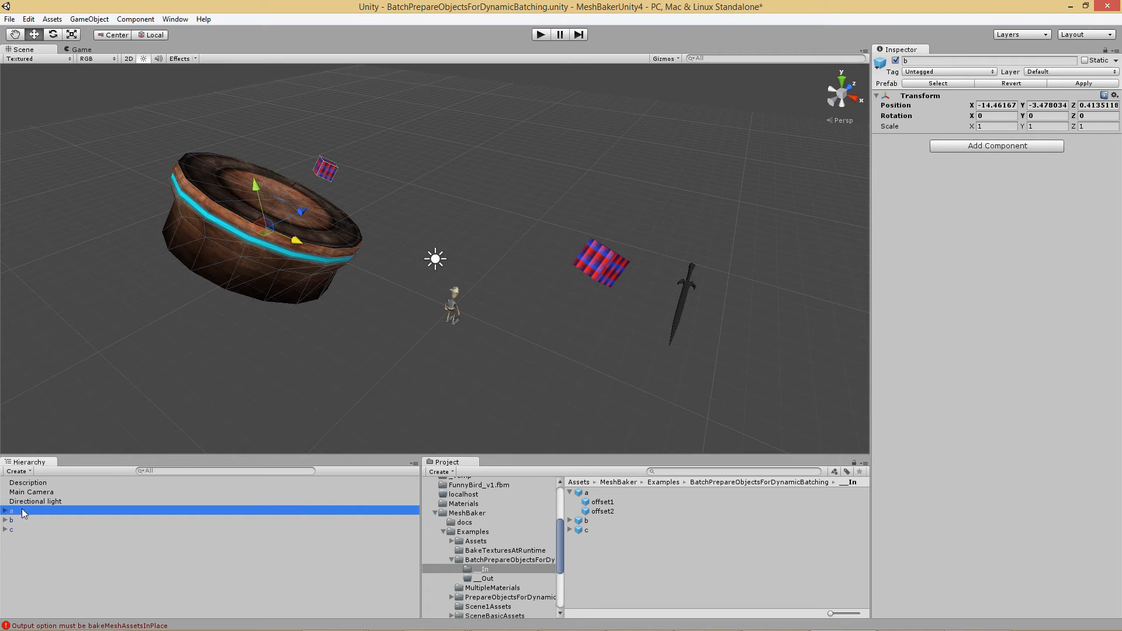
{"action": "left_click", "coordinate": [5, 511]}
{"action": "left_click", "coordinate": [25, 520]}
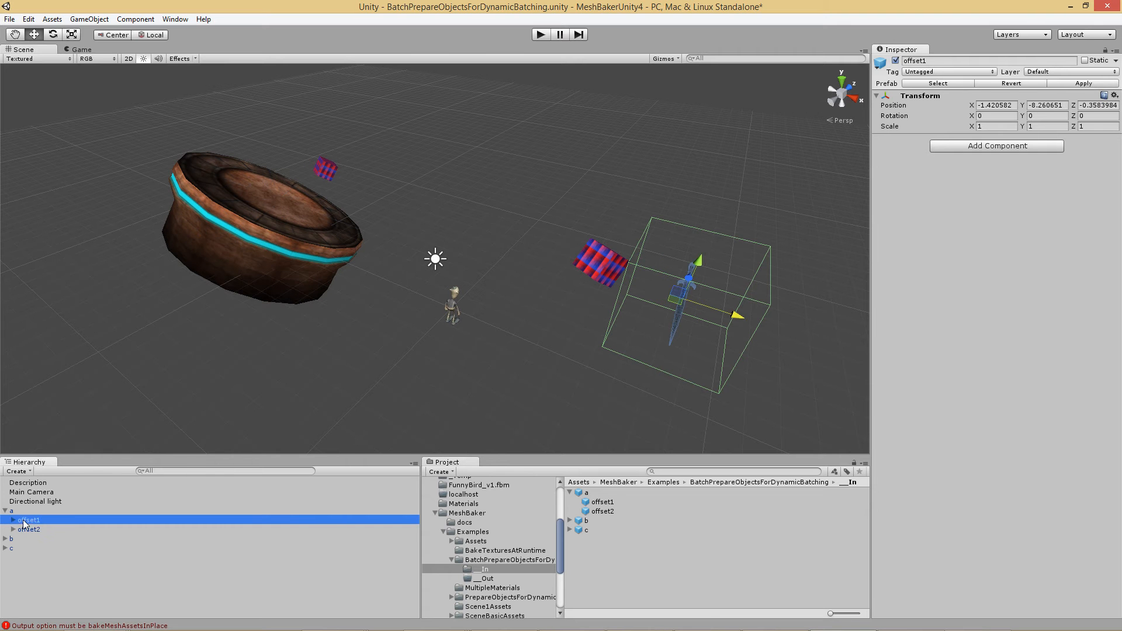
{"action": "left_click", "coordinate": [13, 521]}
{"action": "left_click", "coordinate": [34, 530]}
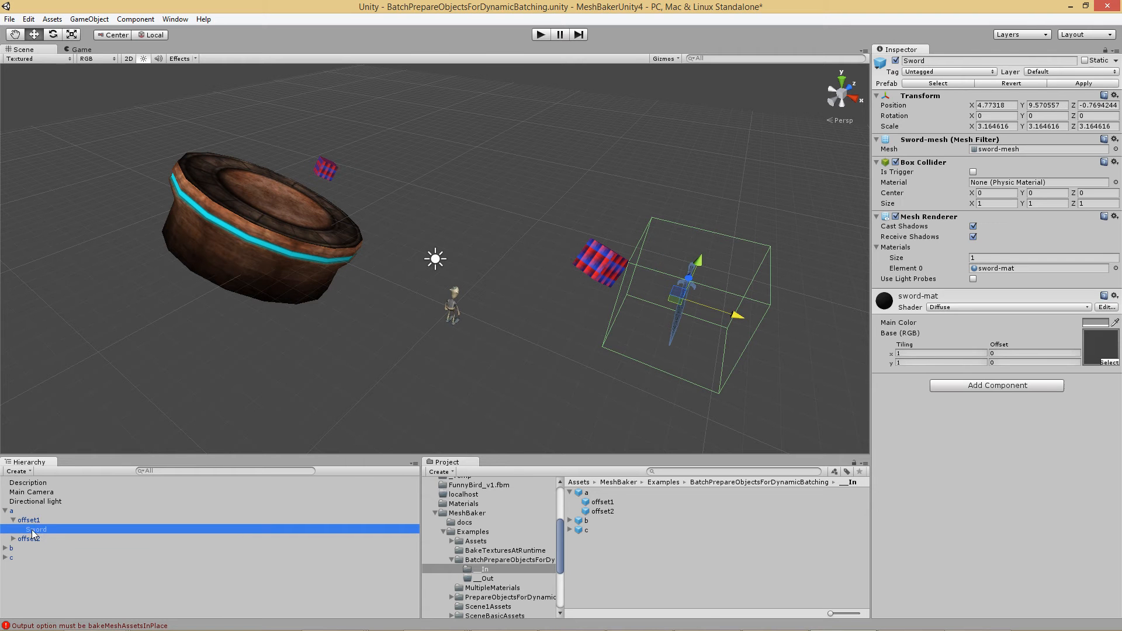
{"action": "left_click_drag", "start_coordinate": [738, 316], "coordinate": [758, 321]}
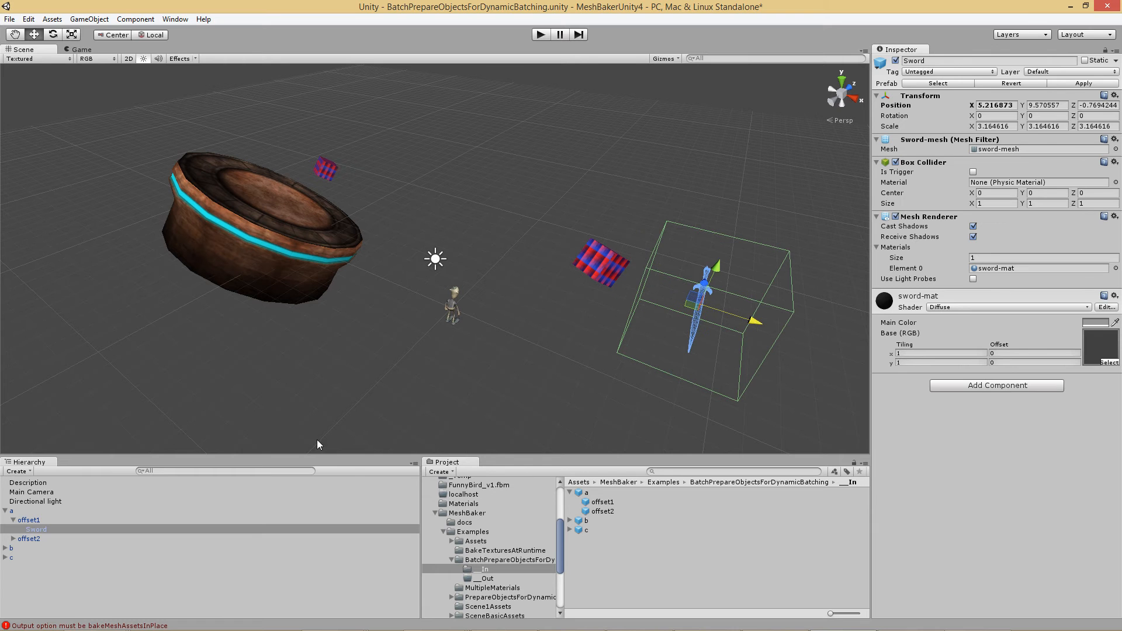
Expand offset2 of a, both offsets of b, and c, and examine the Cube, Cube2, Platform and rooT objects
{"action": "left_click", "coordinate": [13, 539]}
{"action": "left_click", "coordinate": [34, 548]}
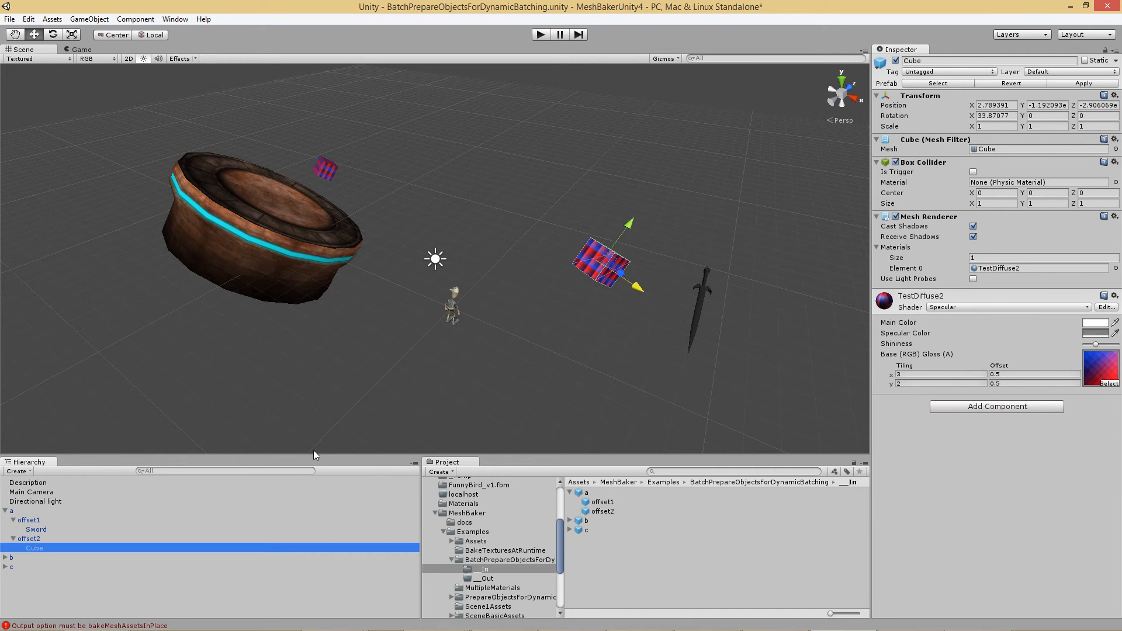
{"action": "left_click", "coordinate": [6, 558]}
{"action": "left_click", "coordinate": [13, 567]}
{"action": "left_click", "coordinate": [37, 577]}
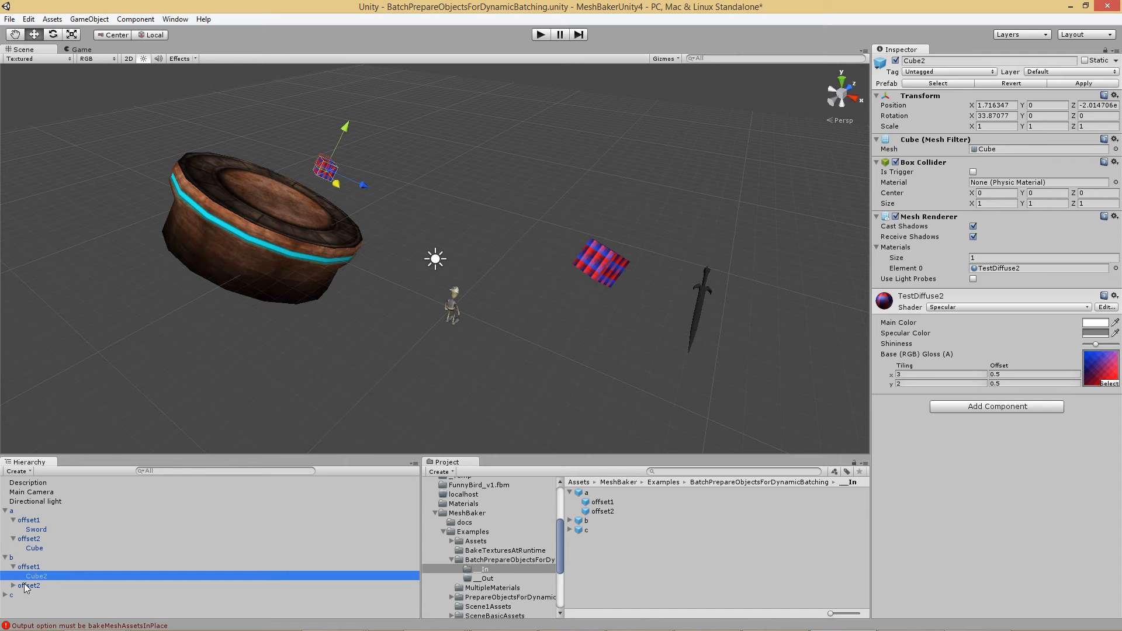
{"action": "left_click", "coordinate": [14, 586]}
{"action": "left_click", "coordinate": [35, 595]}
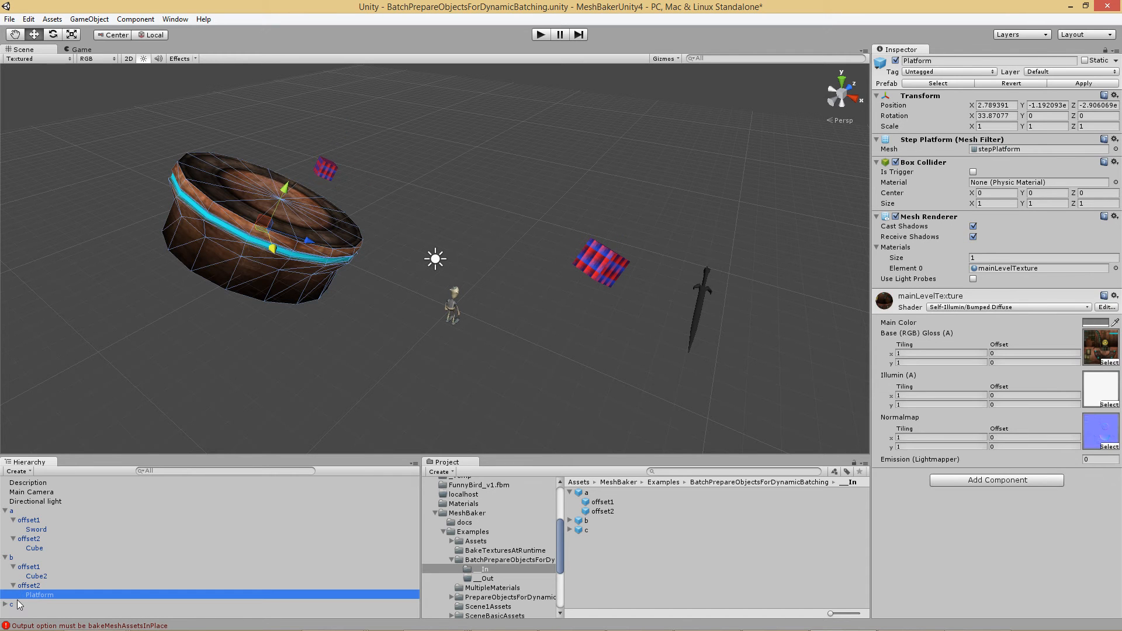
{"action": "left_click", "coordinate": [5, 605]}
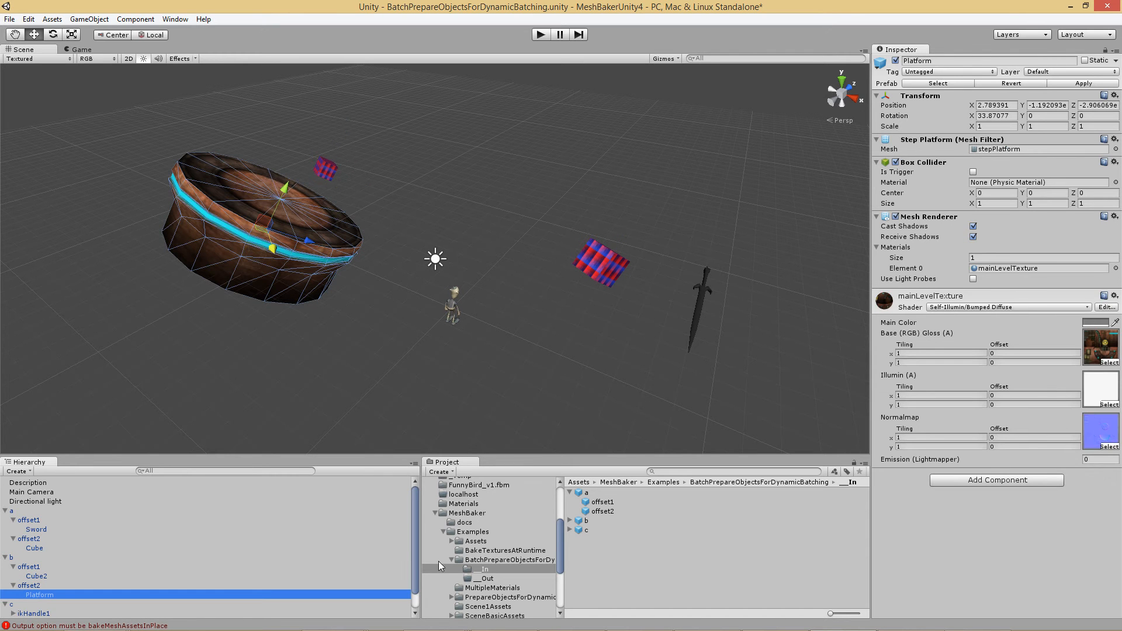
{"action": "scroll", "coordinate": [412, 563], "scroll_direction": "down", "scroll_amount": 1}
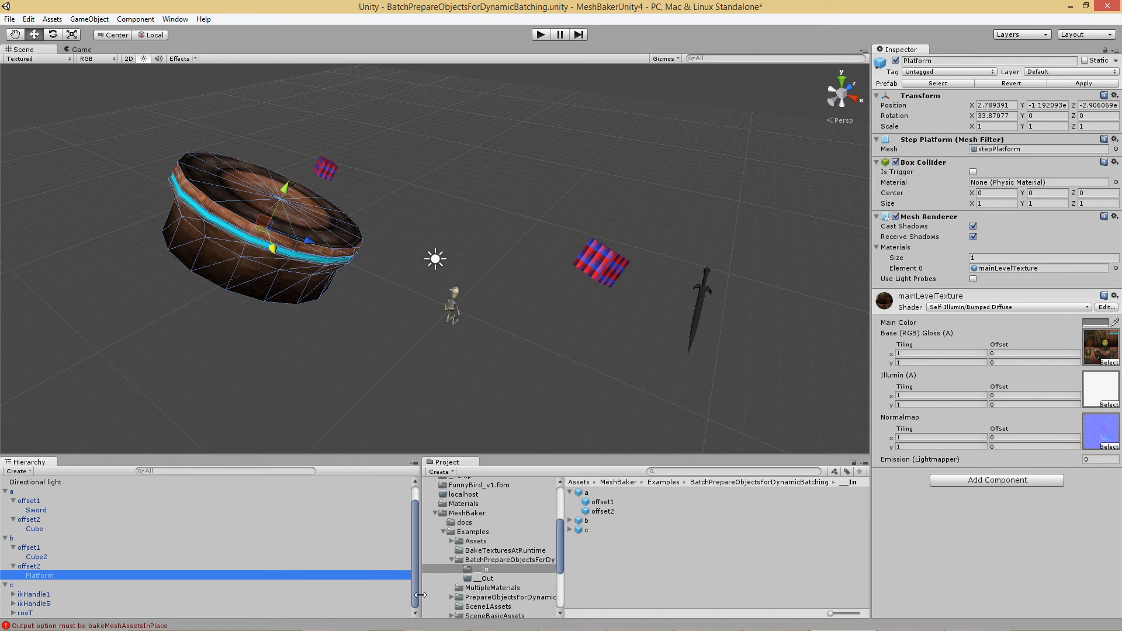
{"action": "left_click", "coordinate": [35, 614]}
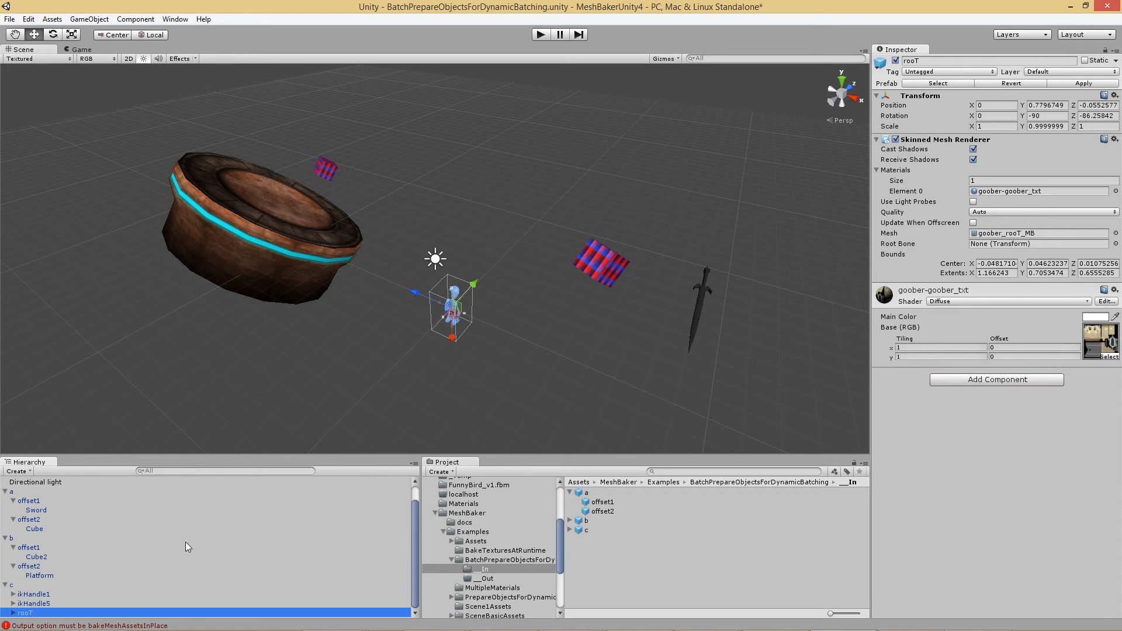
Compare the materials and shaders used by Platform, Cube2, Cube and Sword
{"action": "left_click", "coordinate": [45, 576]}
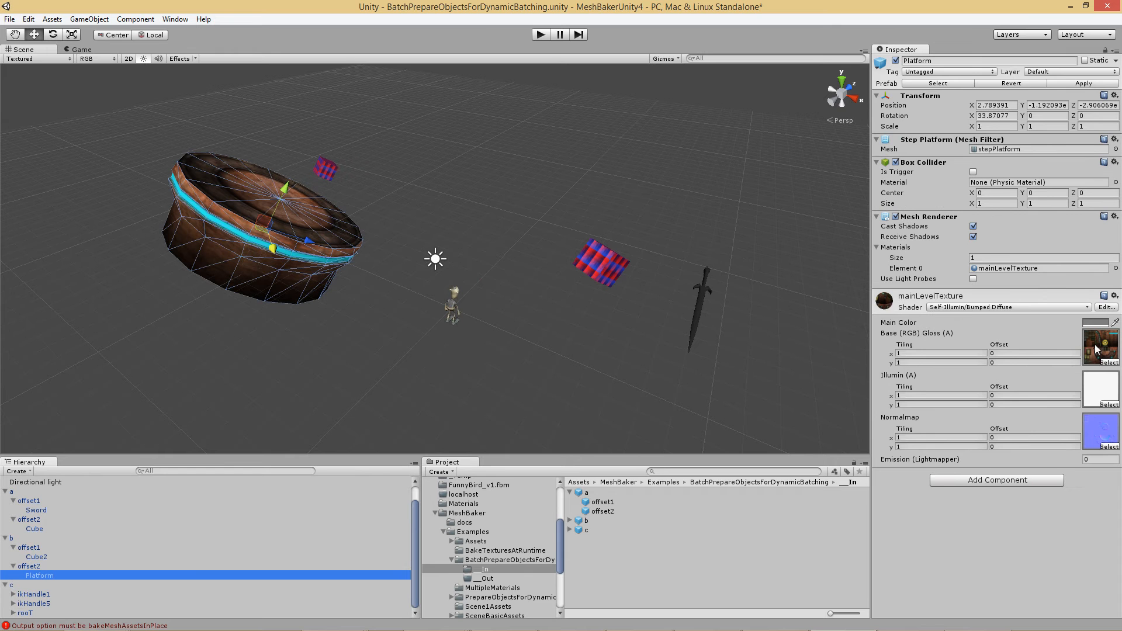
{"action": "left_click", "coordinate": [47, 555]}
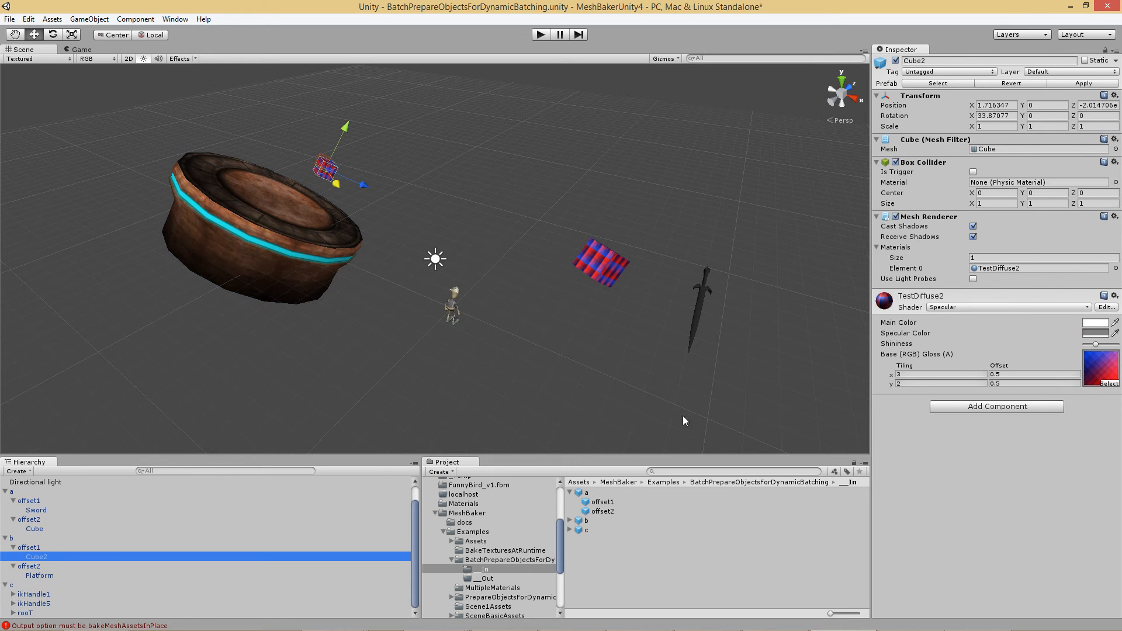
{"action": "left_click", "coordinate": [39, 529]}
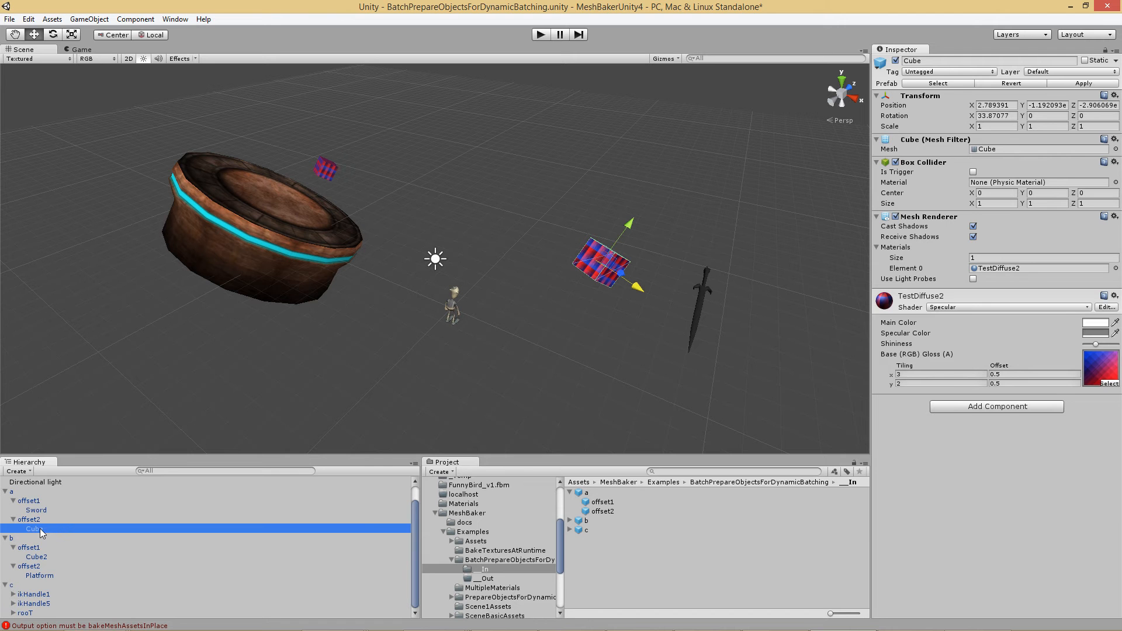
{"action": "left_click", "coordinate": [43, 510]}
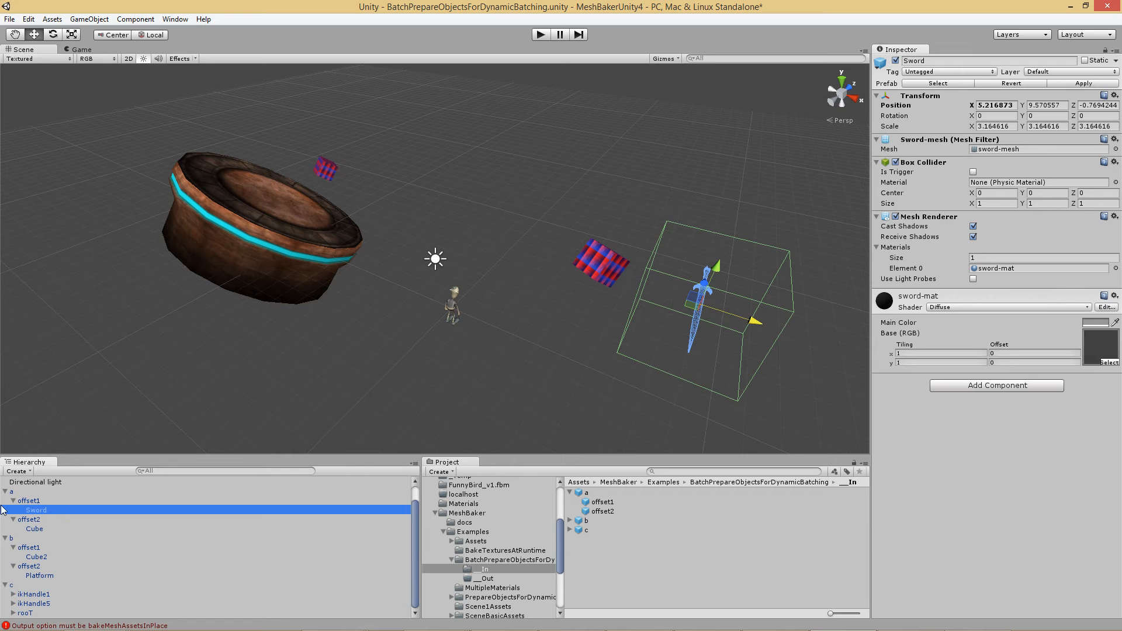
Select a and b and collapse the child hierarchies of a, b and c
{"action": "left_click", "coordinate": [12, 491]}
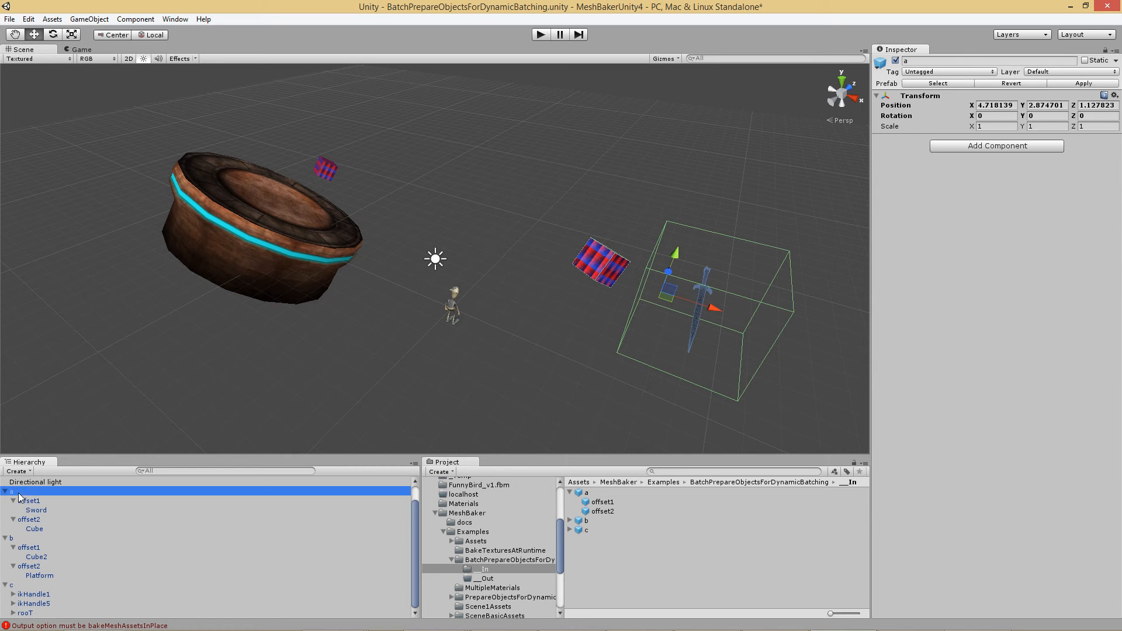
{"action": "left_click", "coordinate": [16, 536], "text": "shift"}
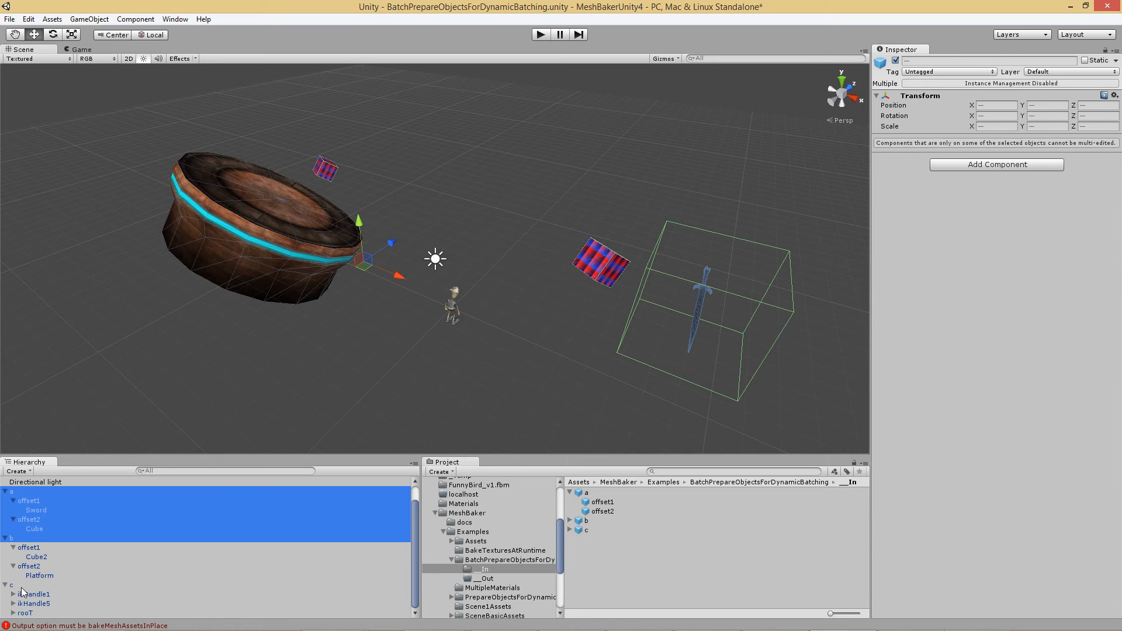
{"action": "left_click", "coordinate": [5, 492]}
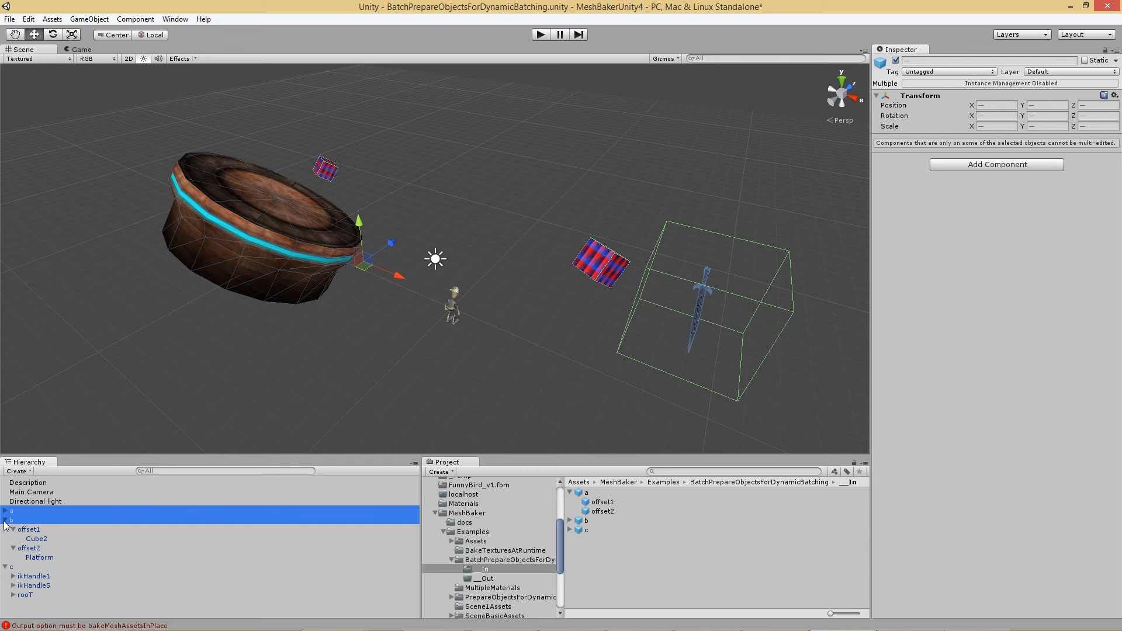
{"action": "left_click", "coordinate": [5, 520]}
{"action": "left_click", "coordinate": [4, 529]}
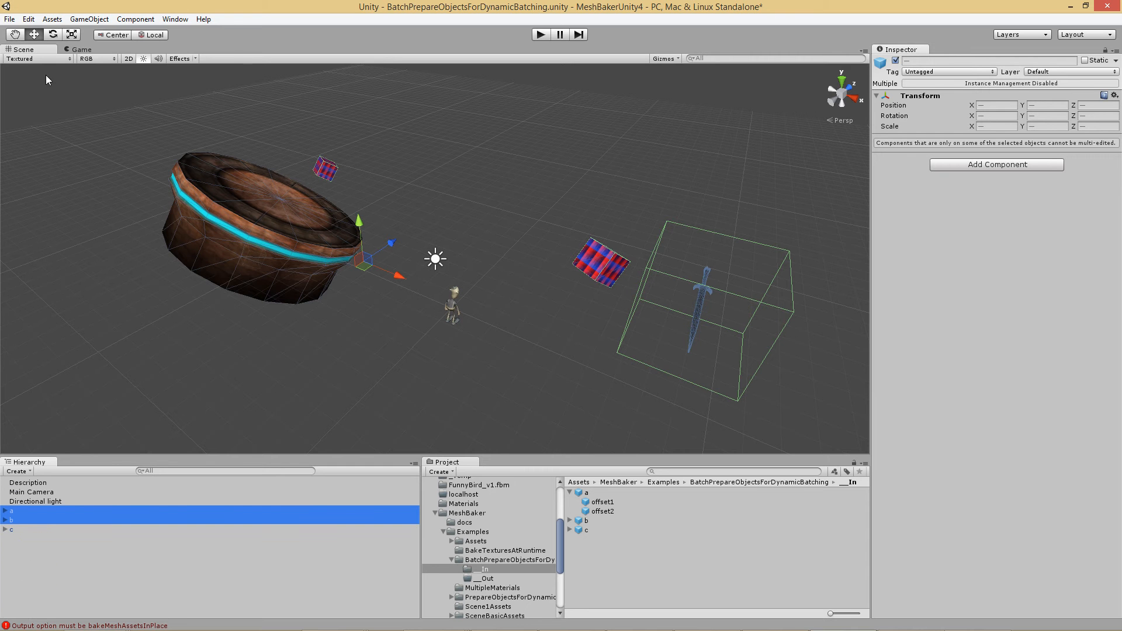
Create a Mesh Baker Batch Prefab Baker object in the scene and show its settings
{"action": "left_click", "coordinate": [89, 18]}
{"action": "mouse_move", "coordinate": [99, 63]}
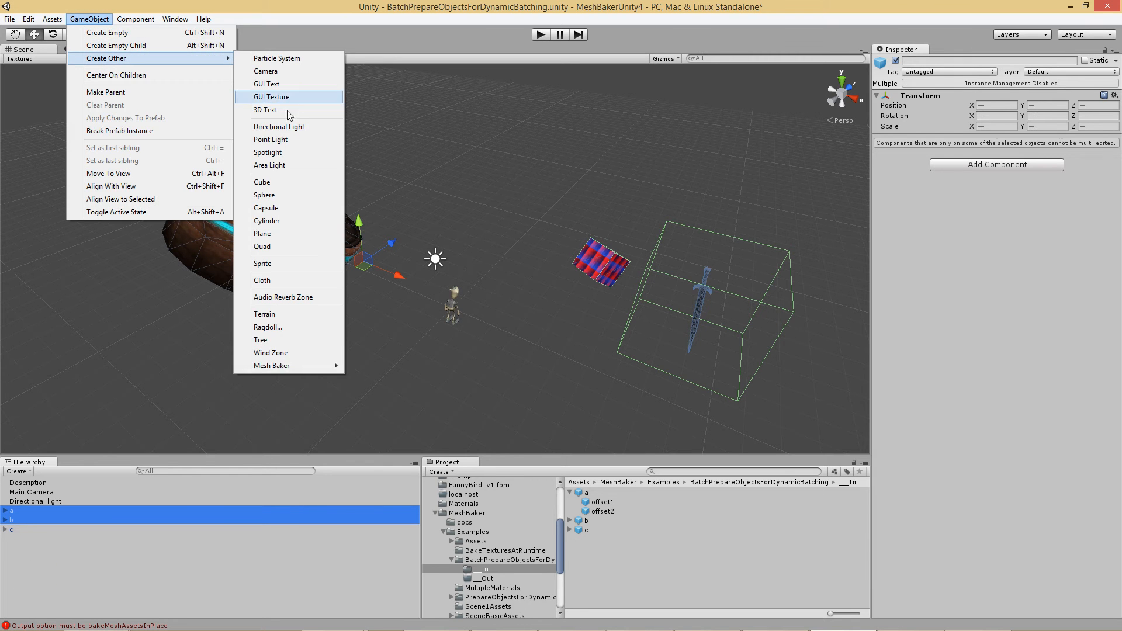
{"action": "mouse_move", "coordinate": [280, 366]}
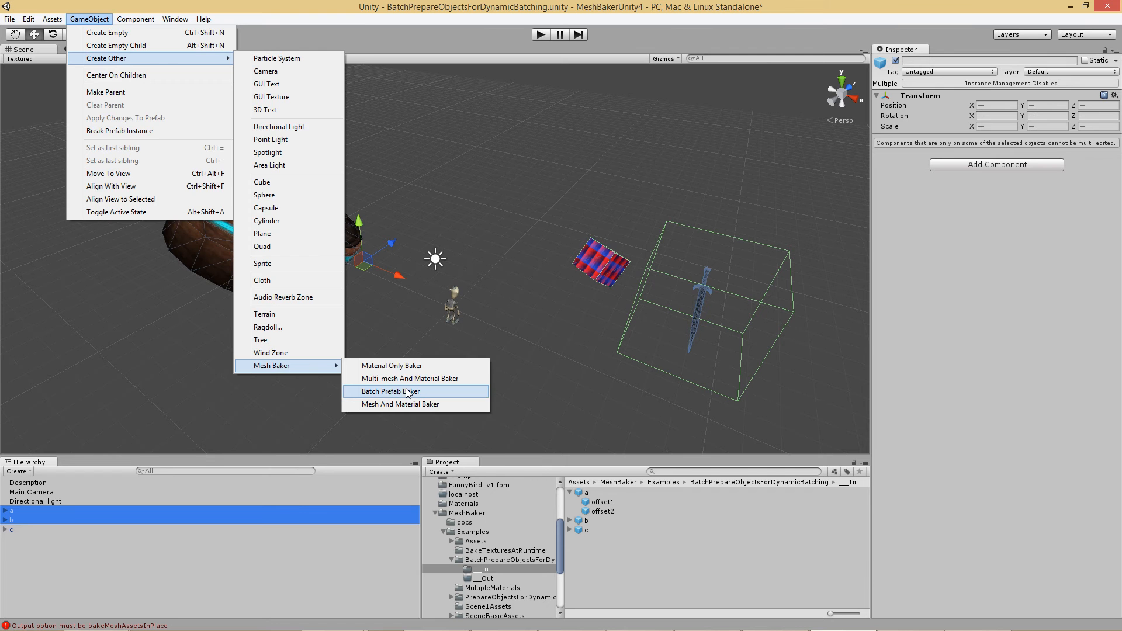
{"action": "left_click", "coordinate": [409, 391]}
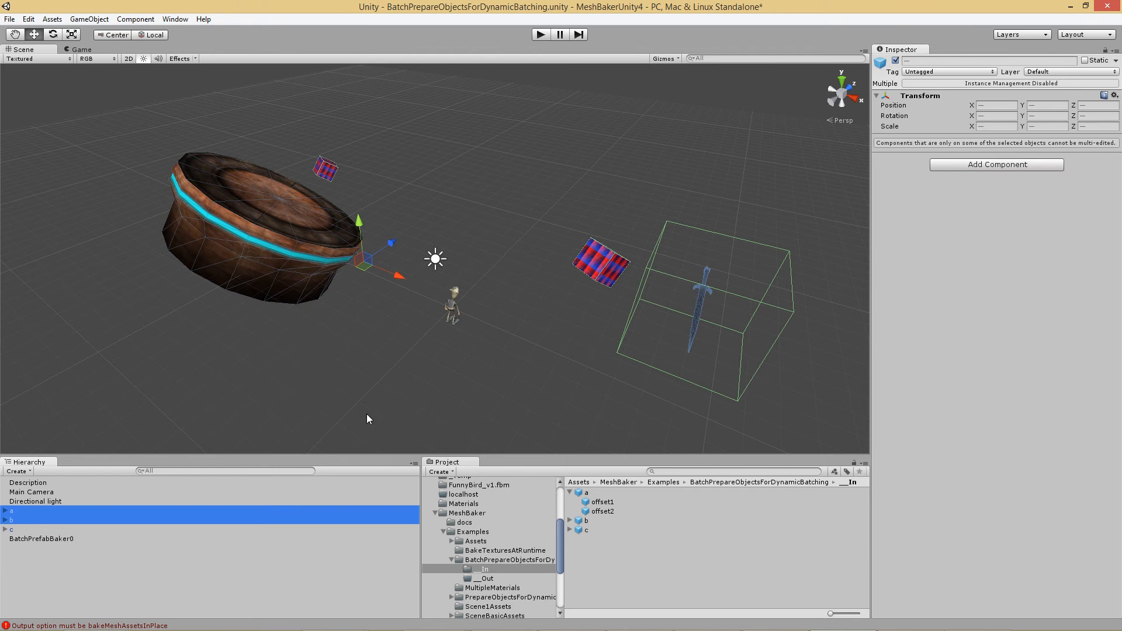
{"action": "left_click", "coordinate": [50, 539]}
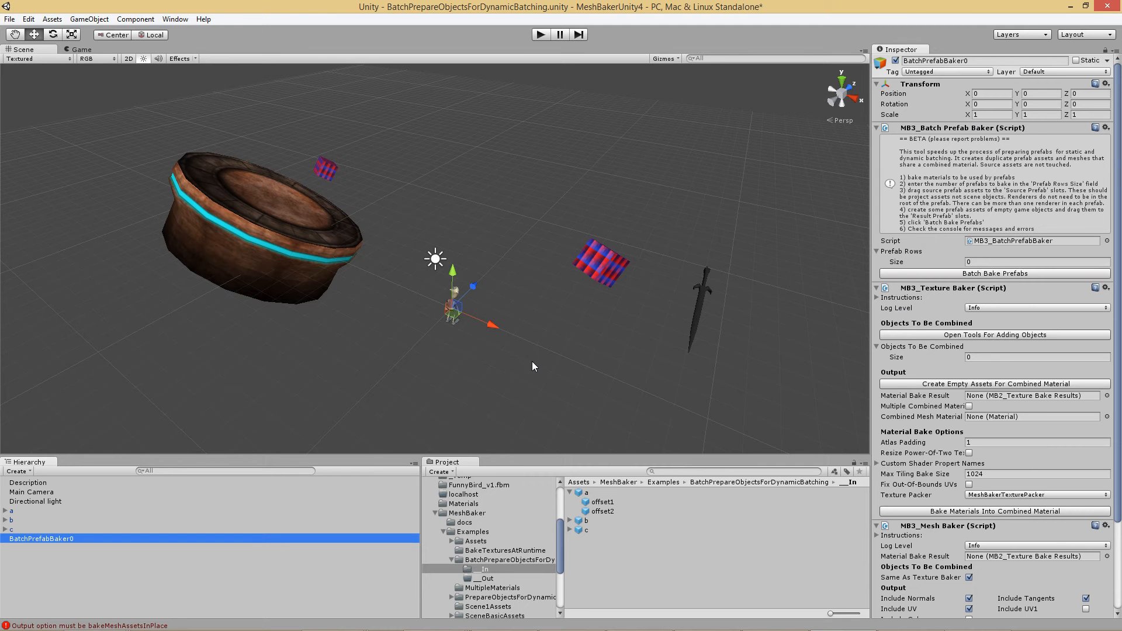
{"action": "left_click", "coordinate": [26, 512]}
{"action": "left_click", "coordinate": [25, 521], "text": "ctrl"}
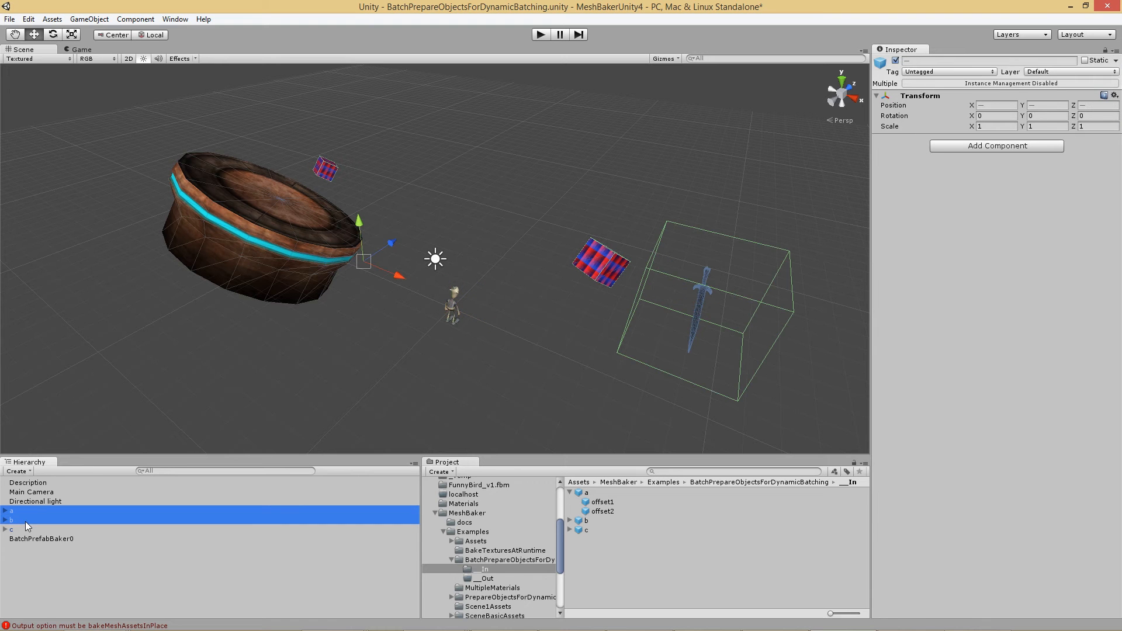
{"action": "left_click", "coordinate": [25, 529], "text": "ctrl"}
{"action": "left_click", "coordinate": [33, 538]}
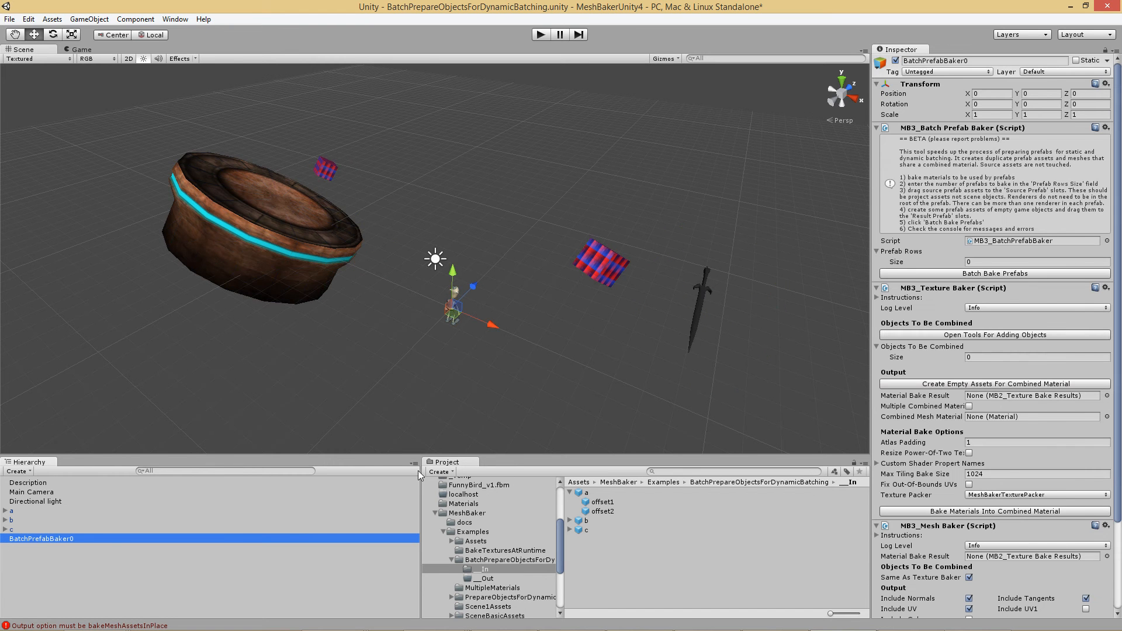
Add the meshes of a, b and c to the batch prefab baker with the tools for adding objects, and close the tools
{"action": "left_click", "coordinate": [1004, 335]}
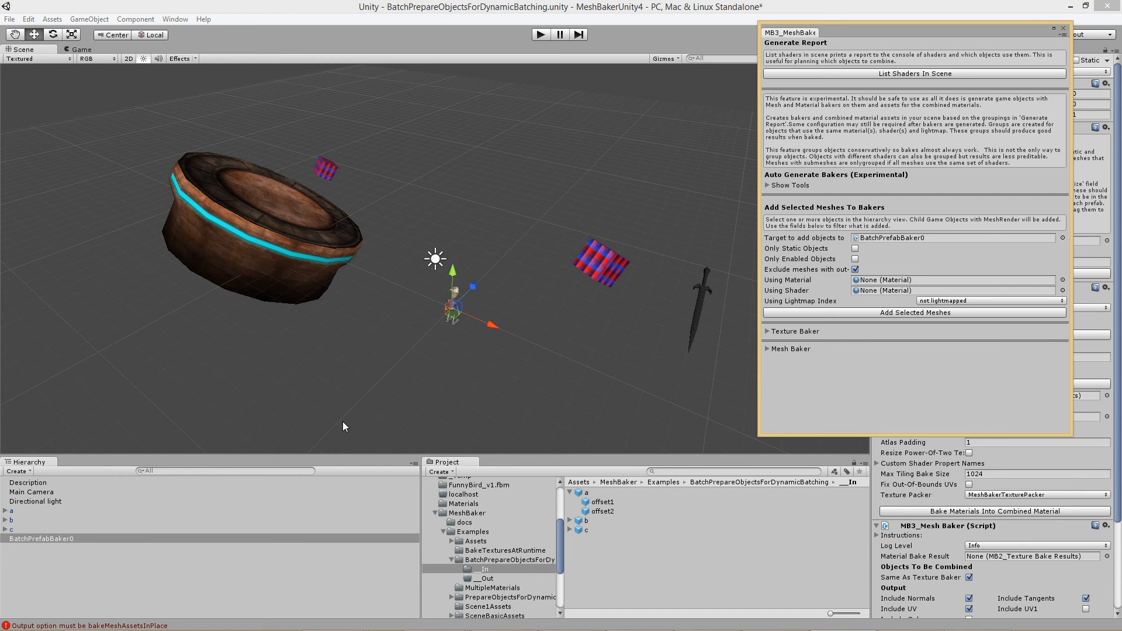
{"action": "left_click", "coordinate": [12, 511]}
{"action": "left_click", "coordinate": [12, 520], "text": "ctrl"}
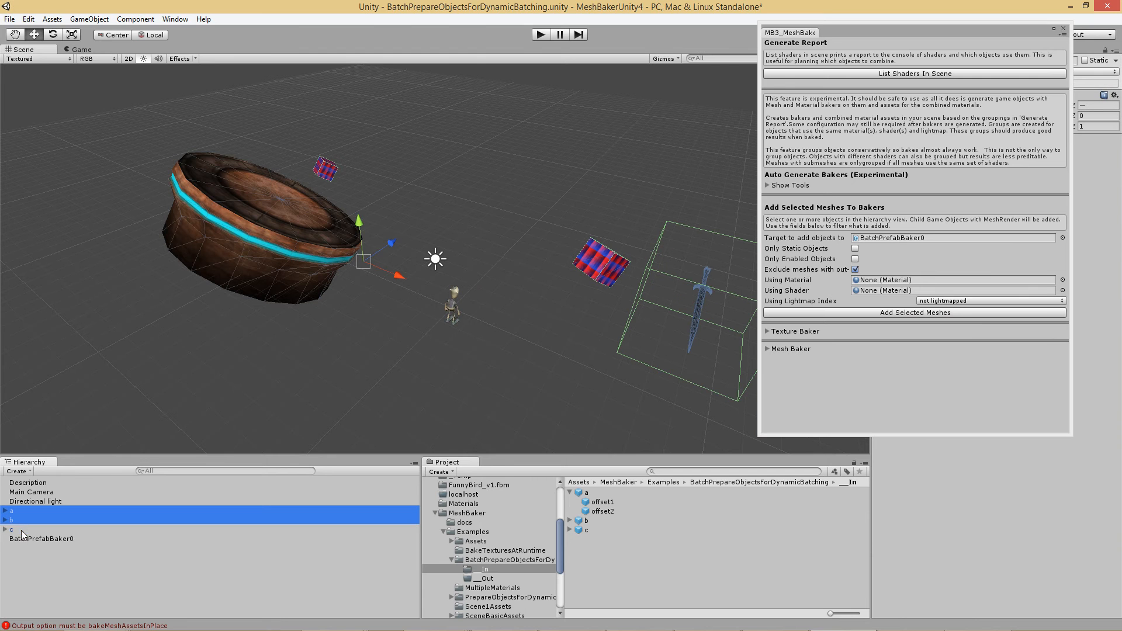
{"action": "left_click", "coordinate": [11, 529], "text": "ctrl"}
{"action": "left_click", "coordinate": [962, 313]}
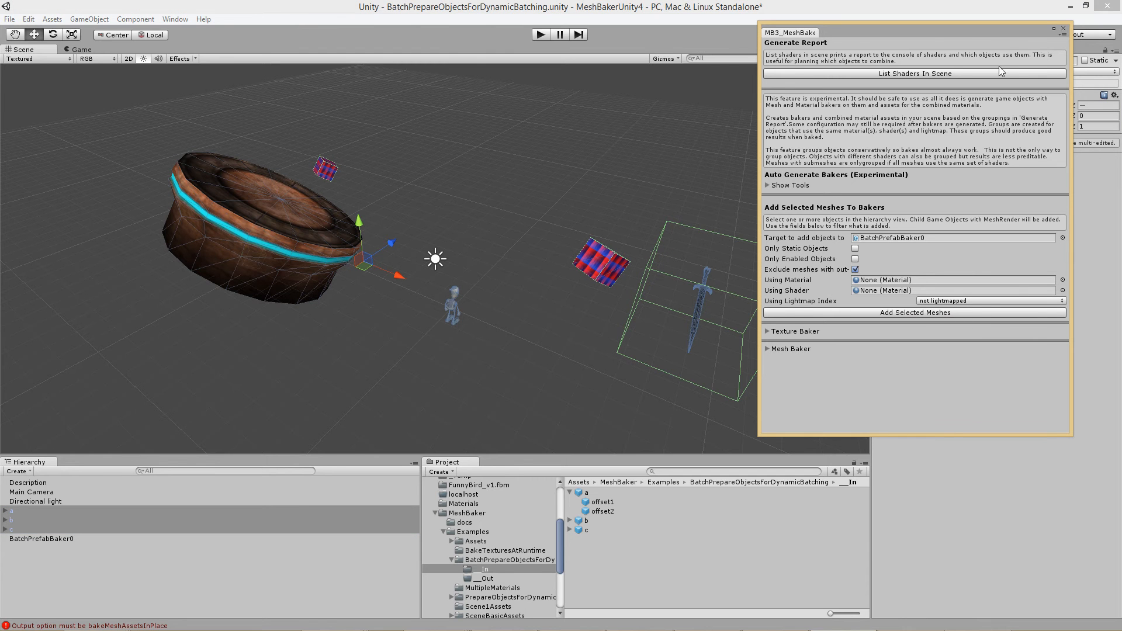
{"action": "left_click", "coordinate": [1062, 29]}
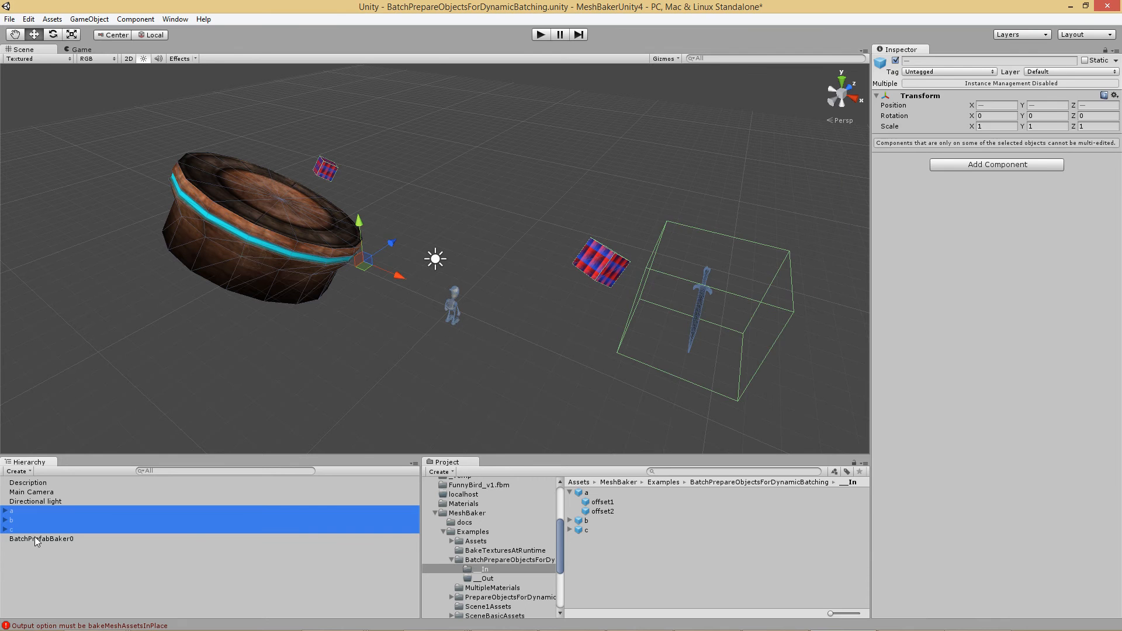
Select the batch prefab baker object in the scene to show its settings
{"action": "left_click", "coordinate": [36, 539]}
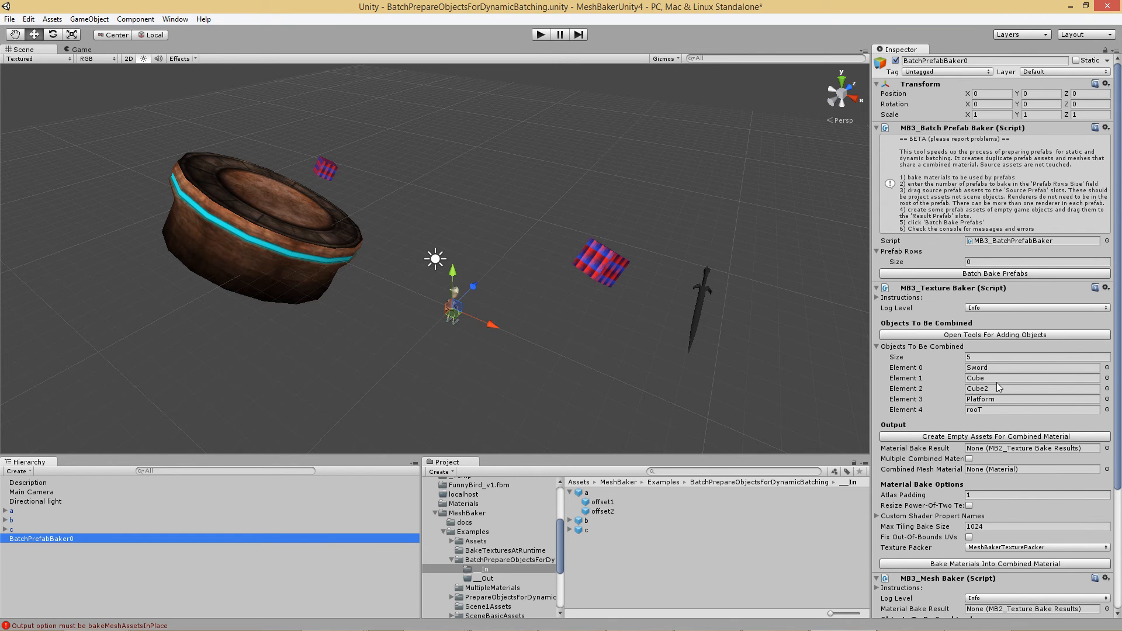
{"action": "left_click", "coordinate": [997, 438]}
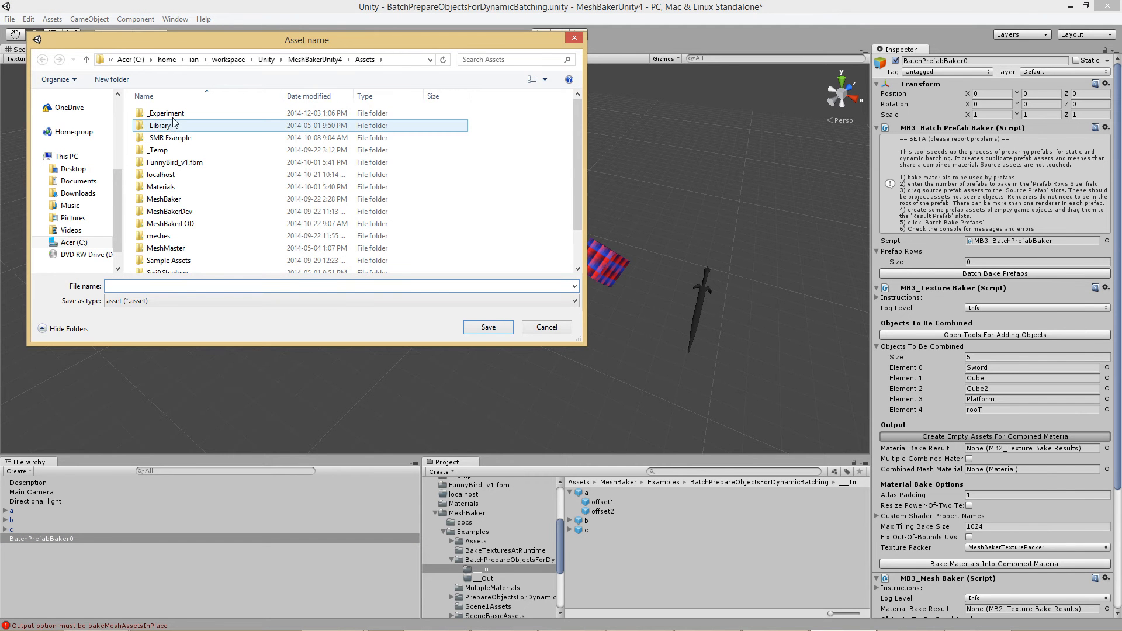
{"action": "double_click", "coordinate": [166, 113]}
{"action": "left_click", "coordinate": [198, 287]}
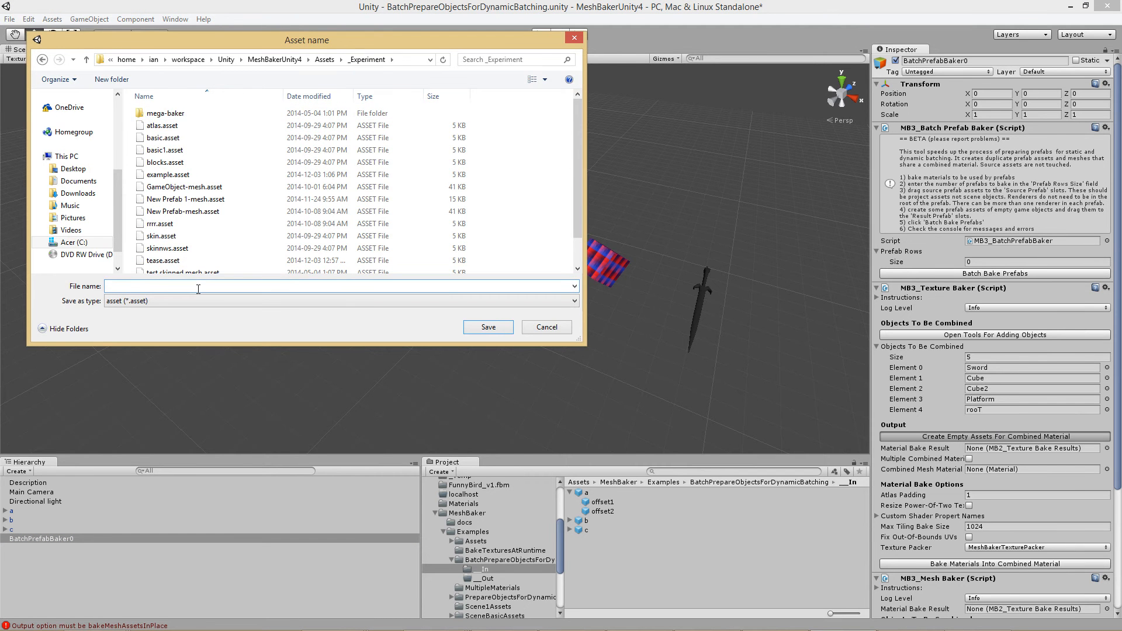
{"action": "type", "text": "example"}
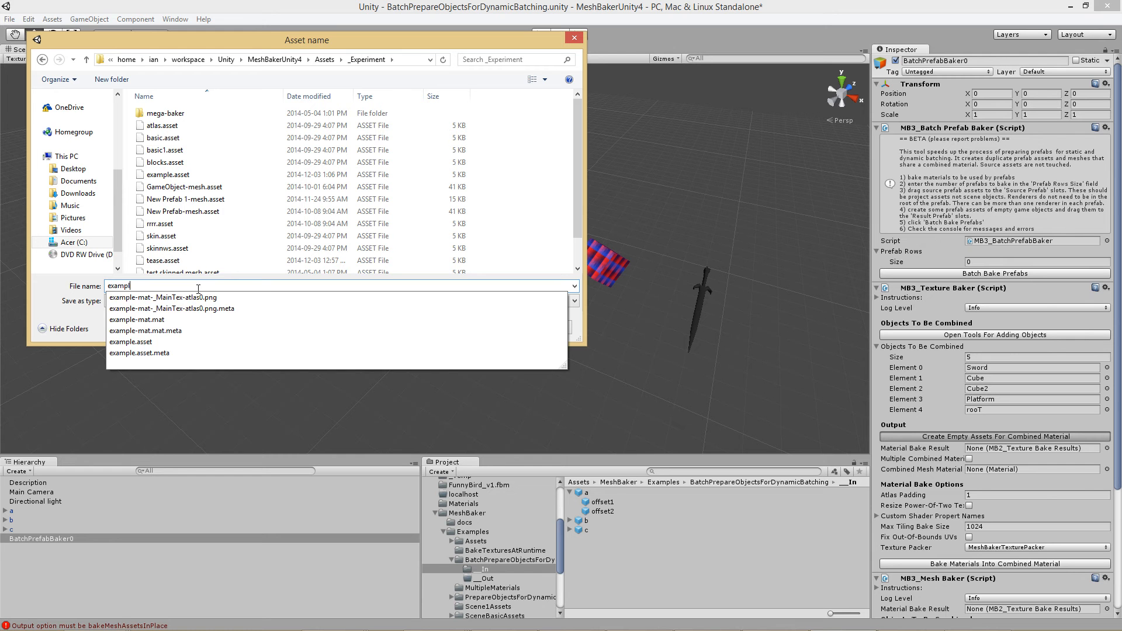
{"action": "left_click", "coordinate": [162, 342]}
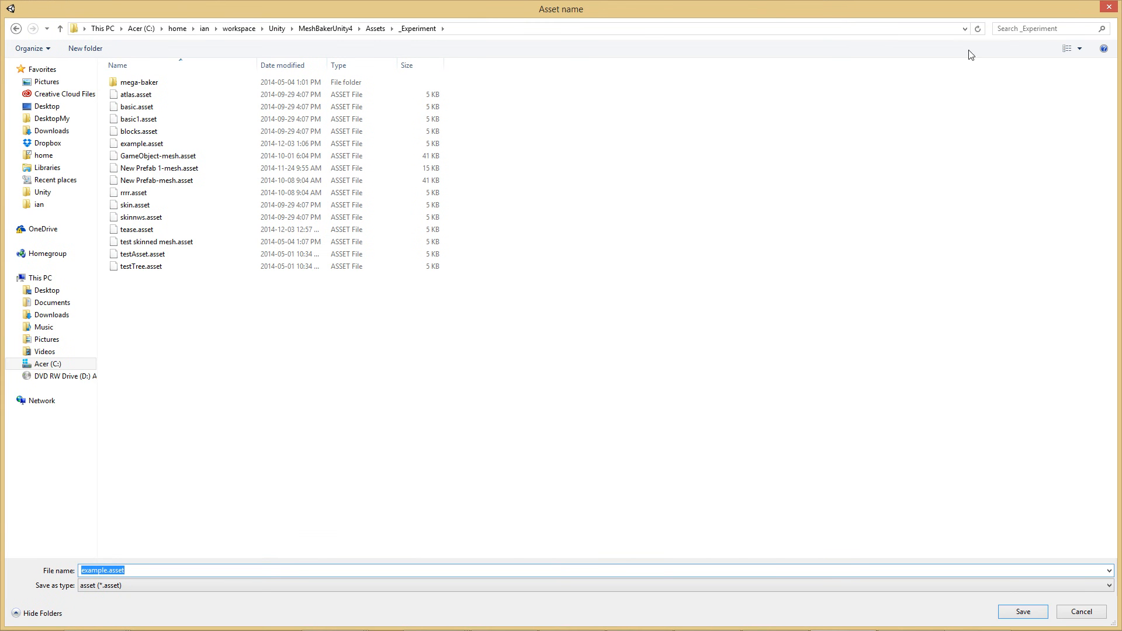
{"action": "left_click", "coordinate": [1080, 617]}
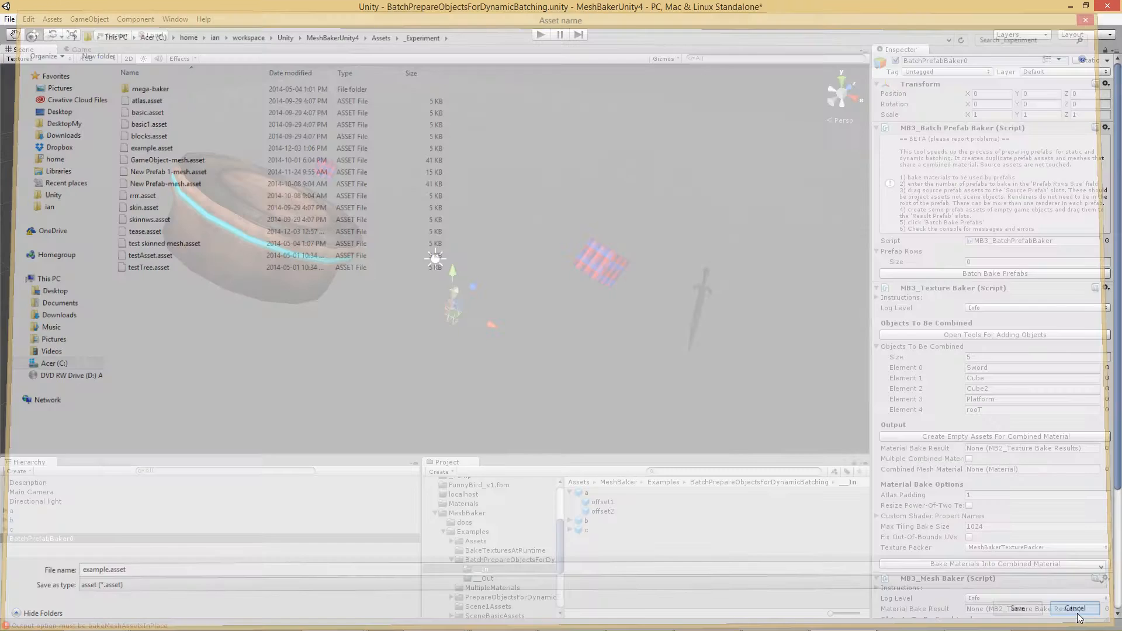
Create the empty combined-material assets as example.asset in the _Experiment folder, replacing the existing file, and bake the materials into the combined material
{"action": "left_click", "coordinate": [995, 436]}
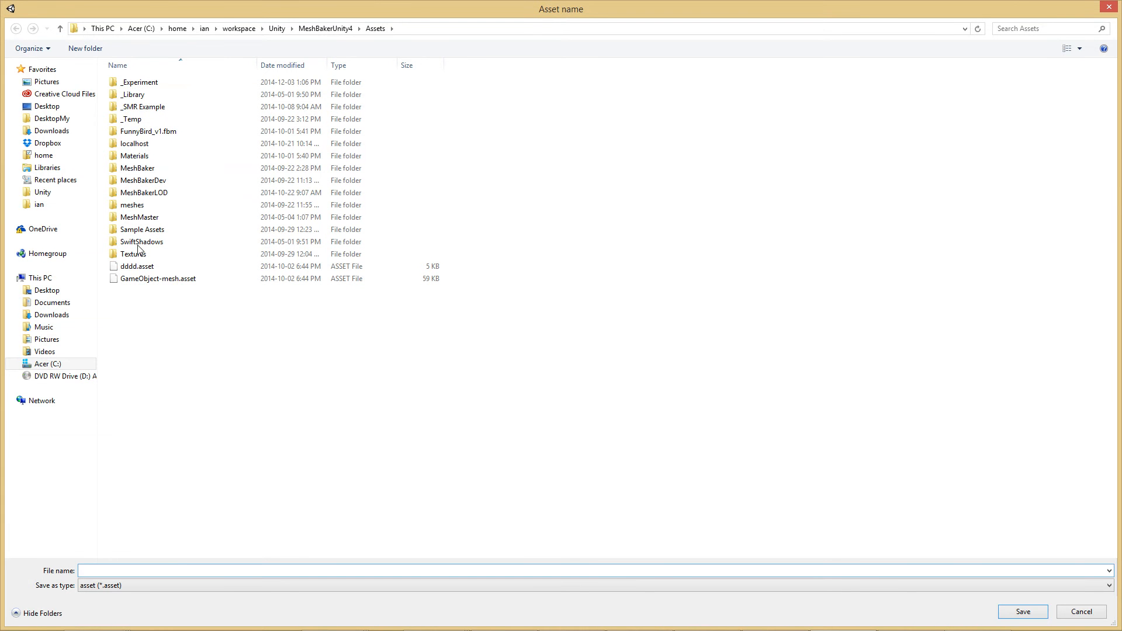
{"action": "left_click", "coordinate": [144, 85]}
{"action": "double_click", "coordinate": [144, 86]}
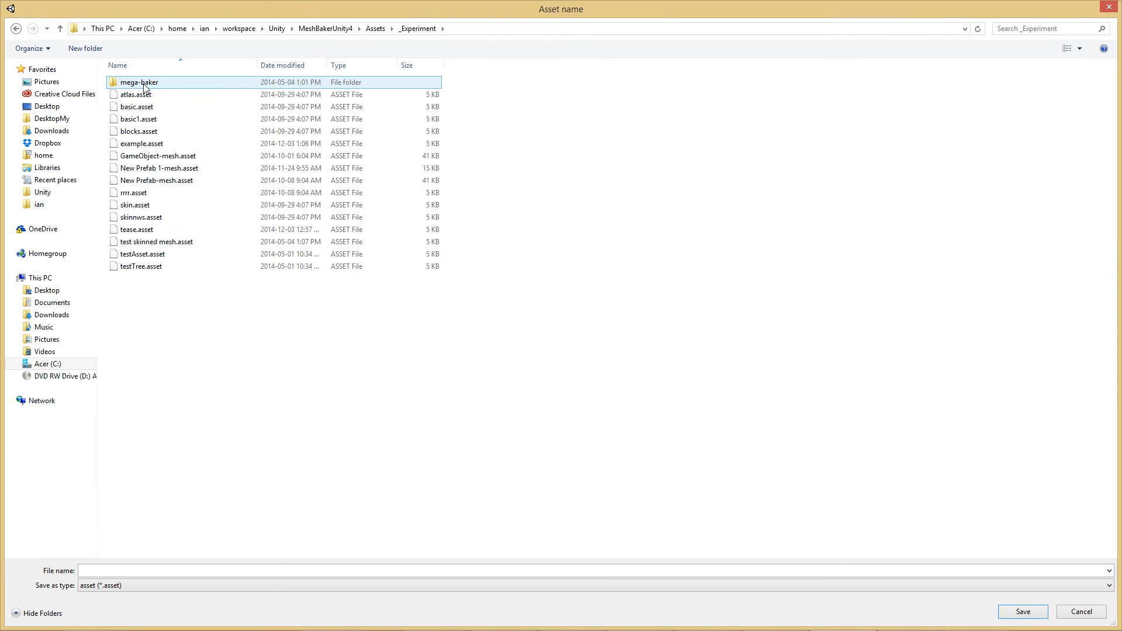
{"action": "left_click", "coordinate": [148, 232]}
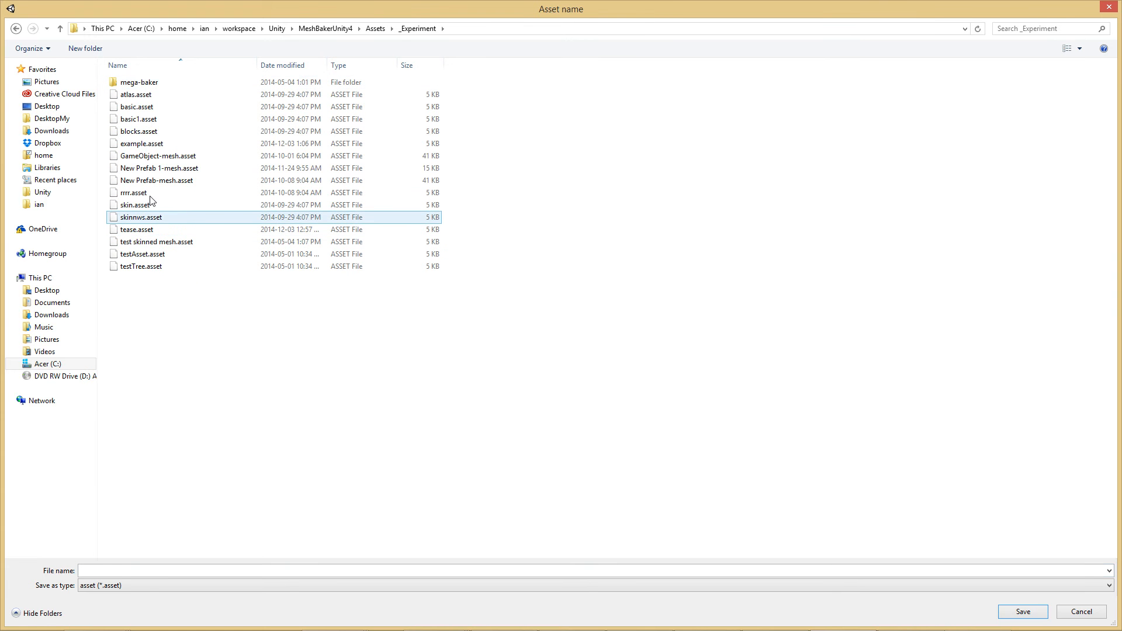
{"action": "double_click", "coordinate": [152, 144]}
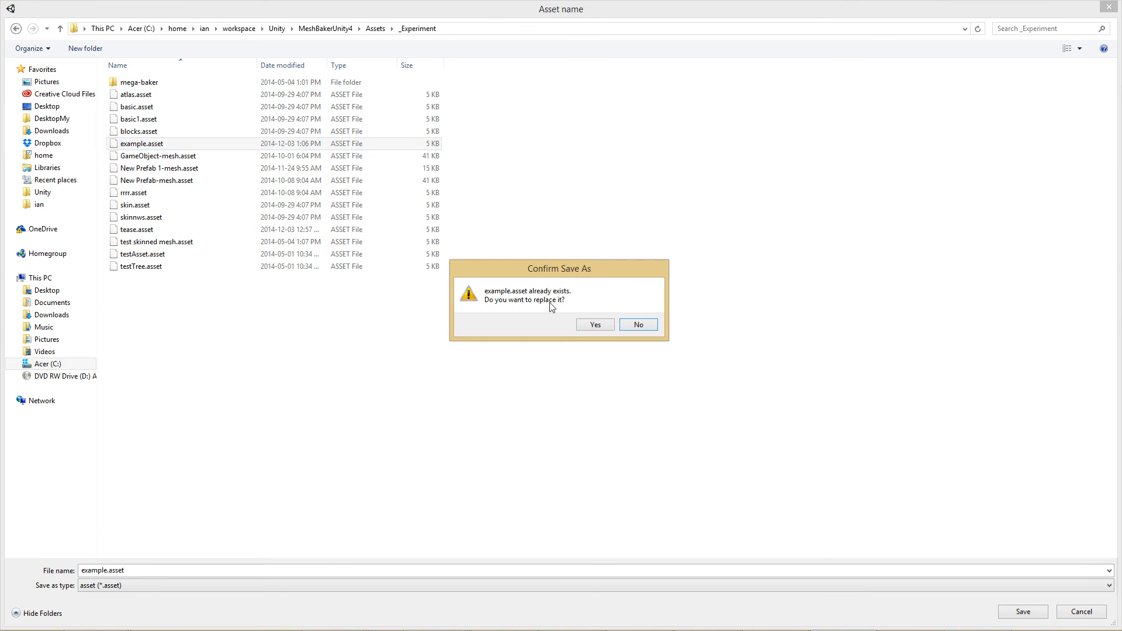
{"action": "left_click", "coordinate": [595, 325]}
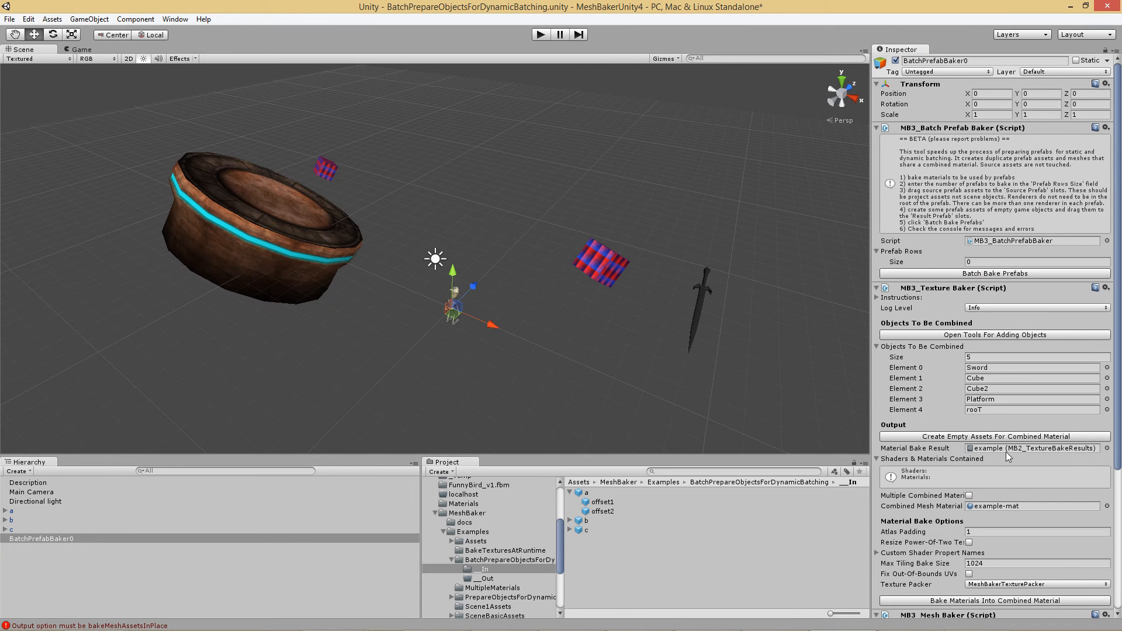
{"action": "left_click", "coordinate": [983, 601]}
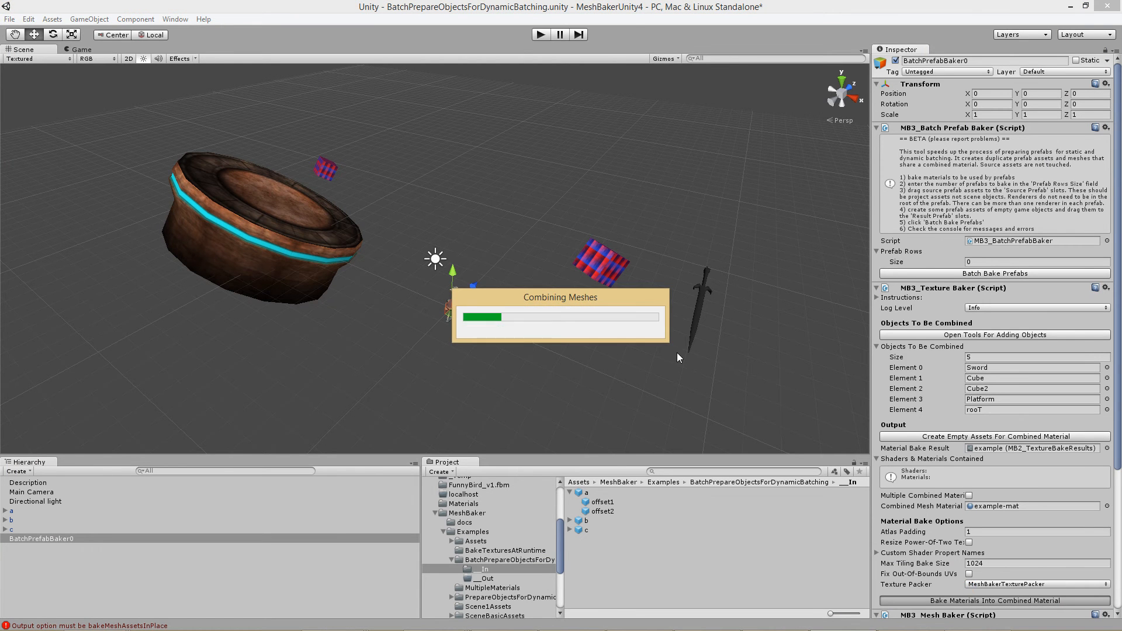
Examine the baked example result, the example-mat material and its main texture atlas in the _Experiment folder
{"action": "left_click", "coordinate": [1006, 449]}
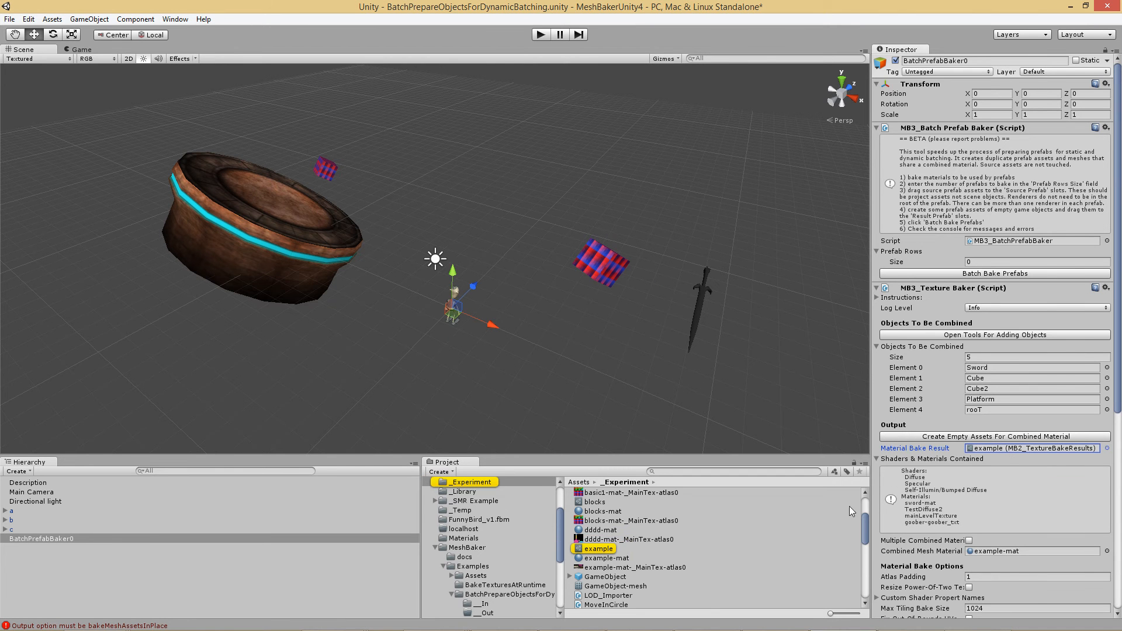
{"action": "left_click", "coordinate": [641, 556]}
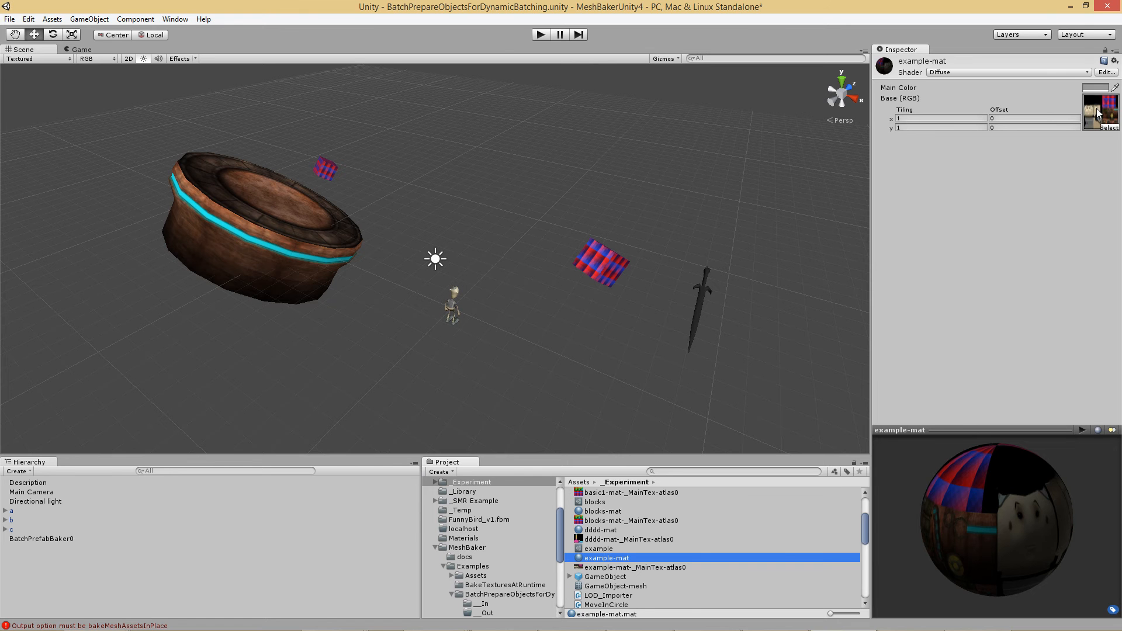
{"action": "left_click", "coordinate": [1097, 113]}
{"action": "left_click", "coordinate": [648, 548]}
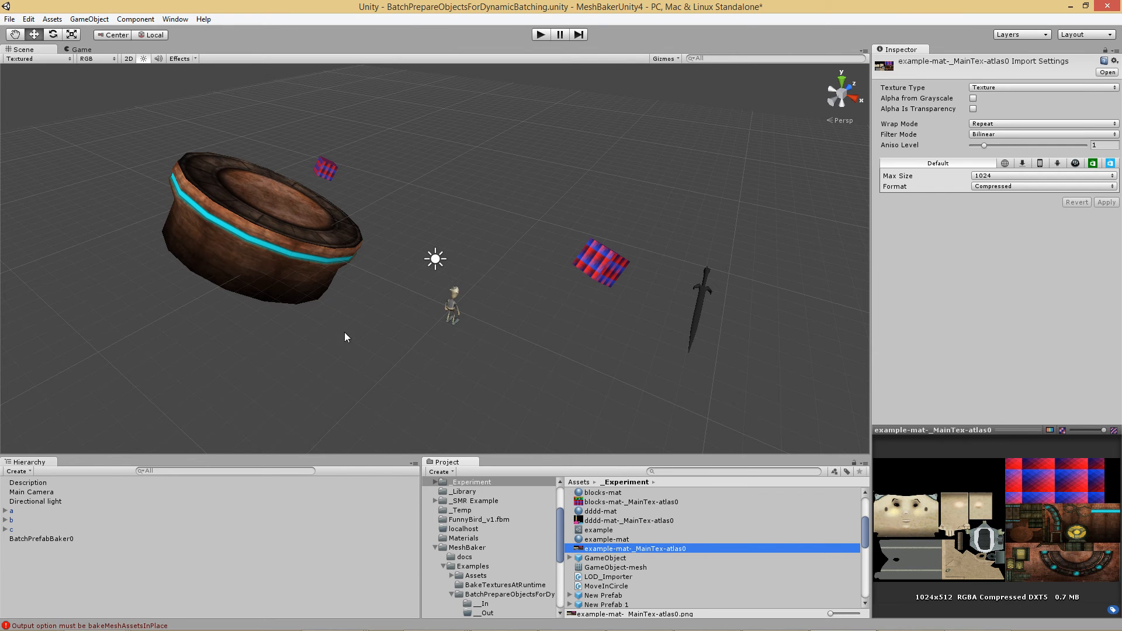
Set the size of the batch prefab baker's Prefab Rows to 3
{"action": "left_click", "coordinate": [34, 539]}
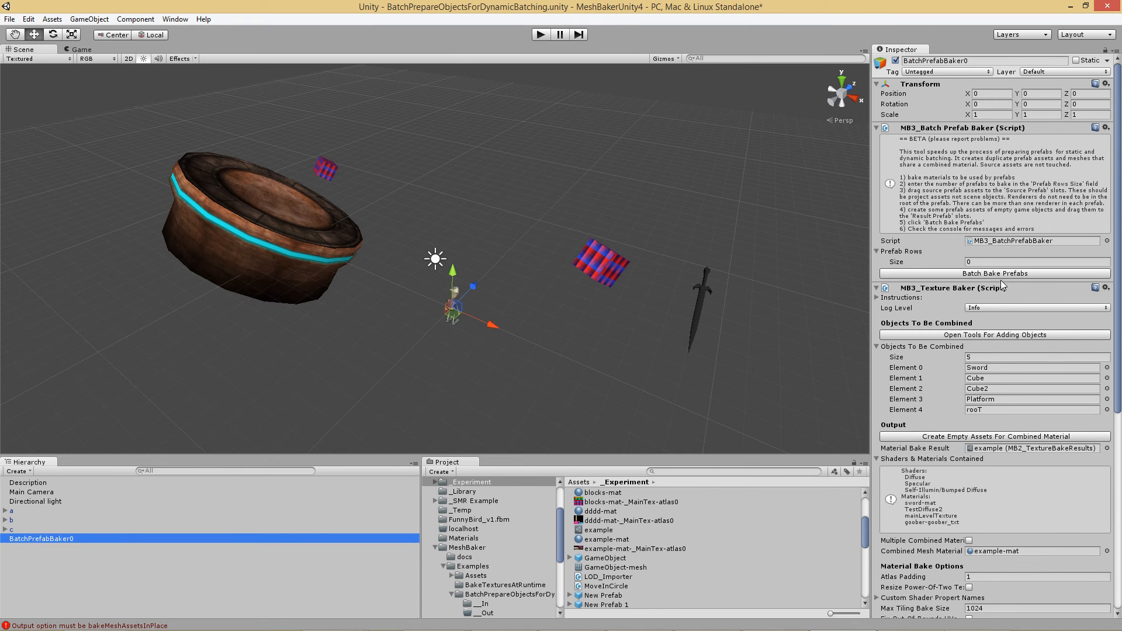
{"action": "left_click", "coordinate": [968, 262]}
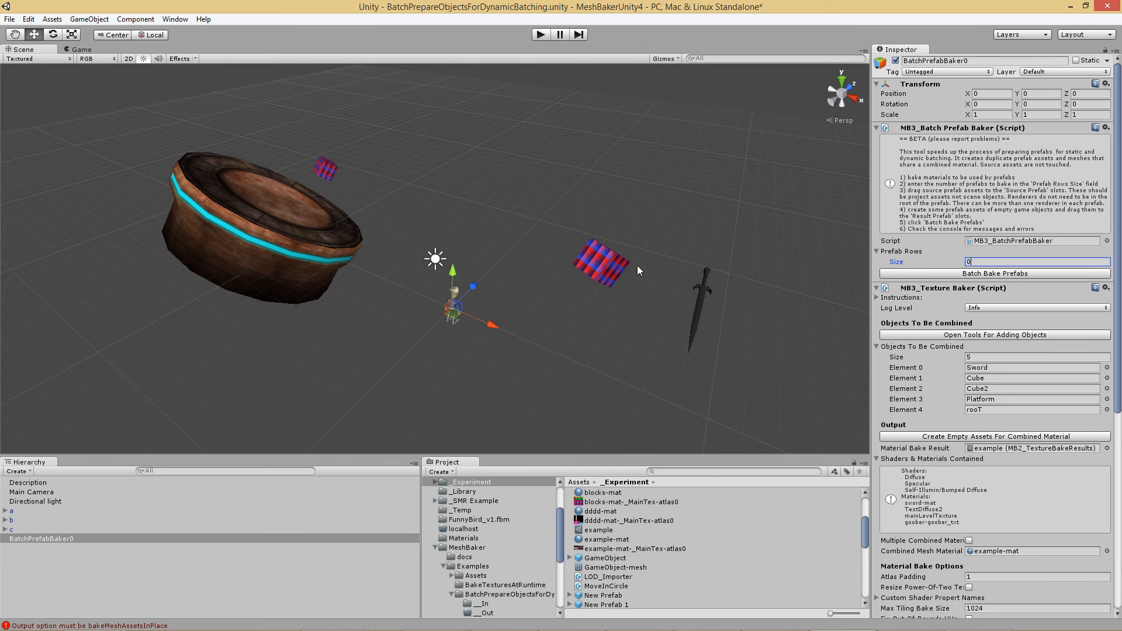
{"action": "left_click_drag", "start_coordinate": [982, 262], "coordinate": [958, 262]}
{"action": "type", "text": "3"}
{"action": "key", "text": "Return"}
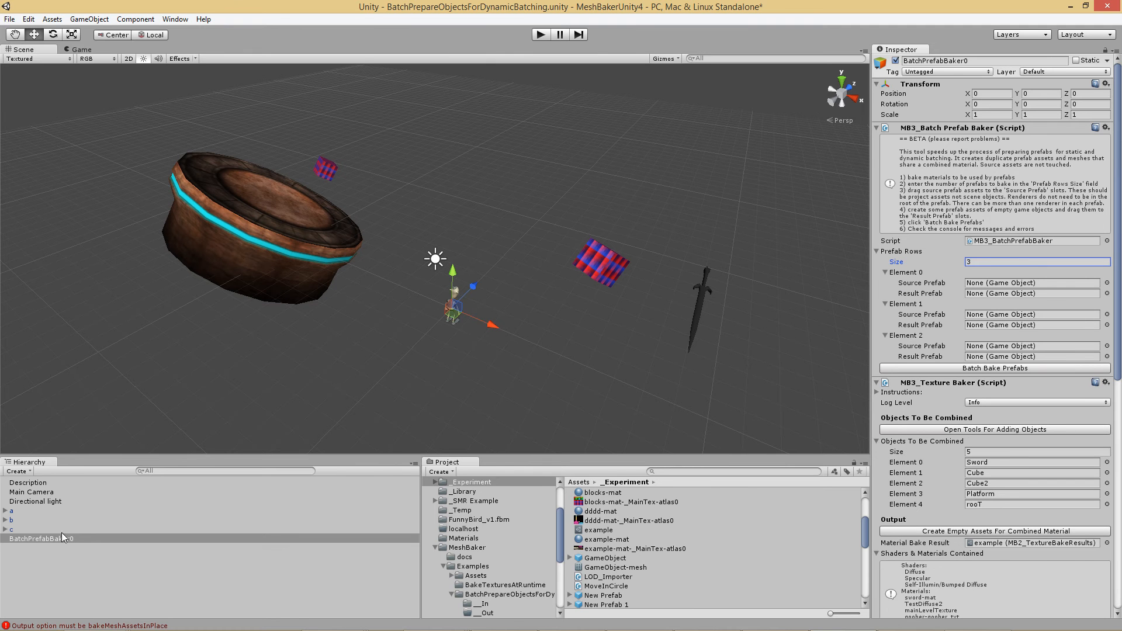
Assign prefabs a, b and c from the __In folder as the Source Prefabs of Elements 0, 1 and 2
{"action": "left_click", "coordinate": [25, 530]}
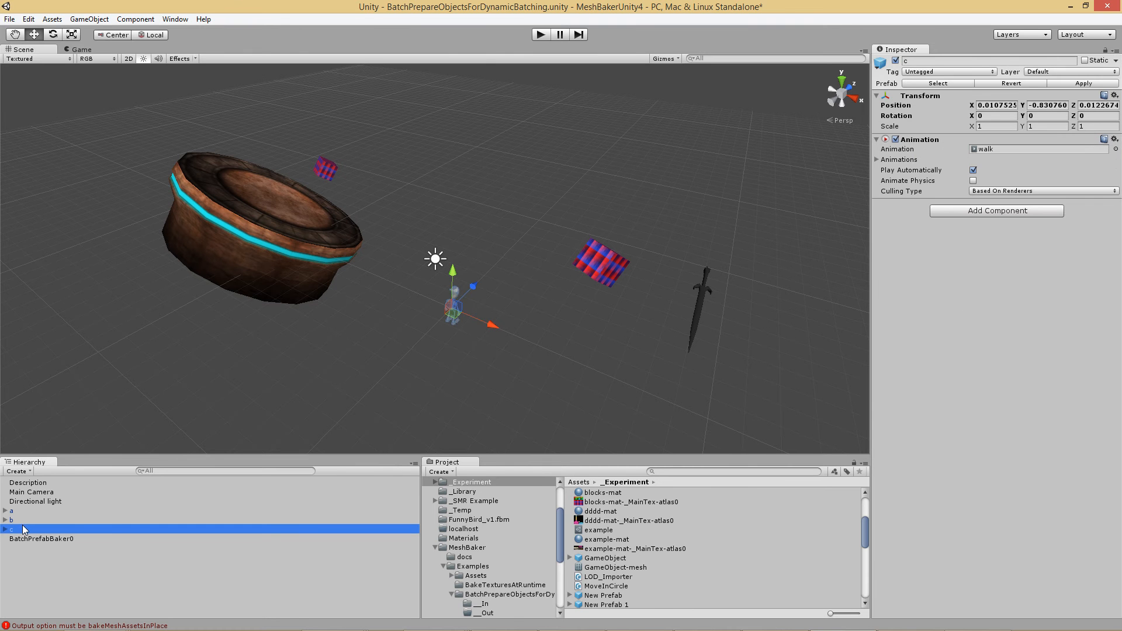
{"action": "scroll", "coordinate": [547, 572], "scroll_direction": "down", "scroll_amount": 3}
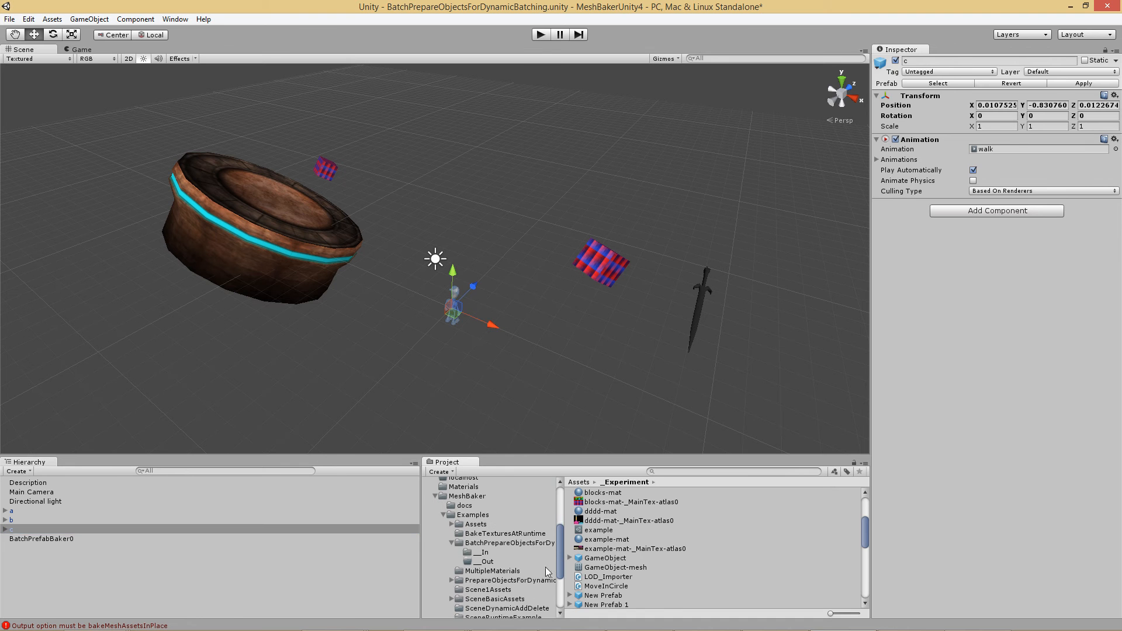
{"action": "left_click", "coordinate": [487, 553]}
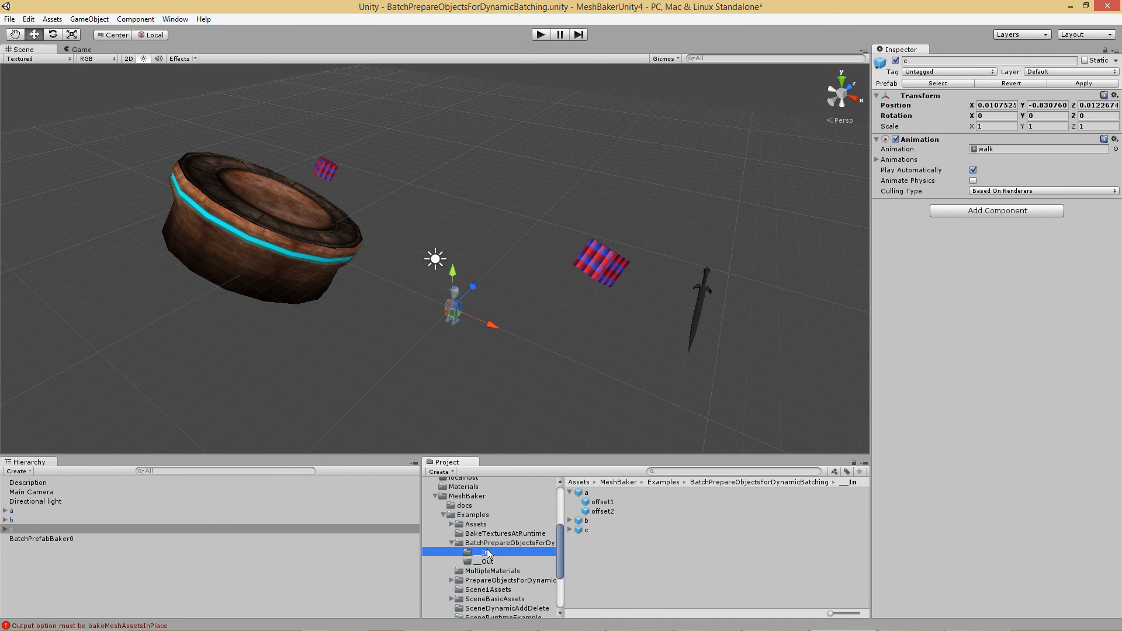
{"action": "left_click", "coordinate": [69, 542]}
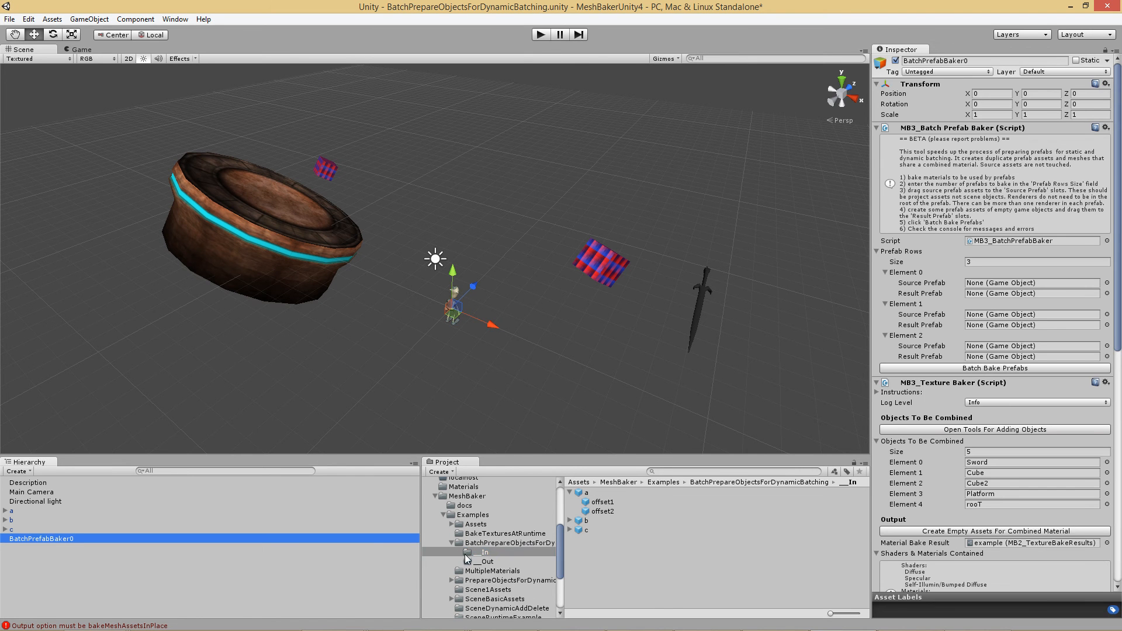
{"action": "left_click", "coordinate": [579, 496]}
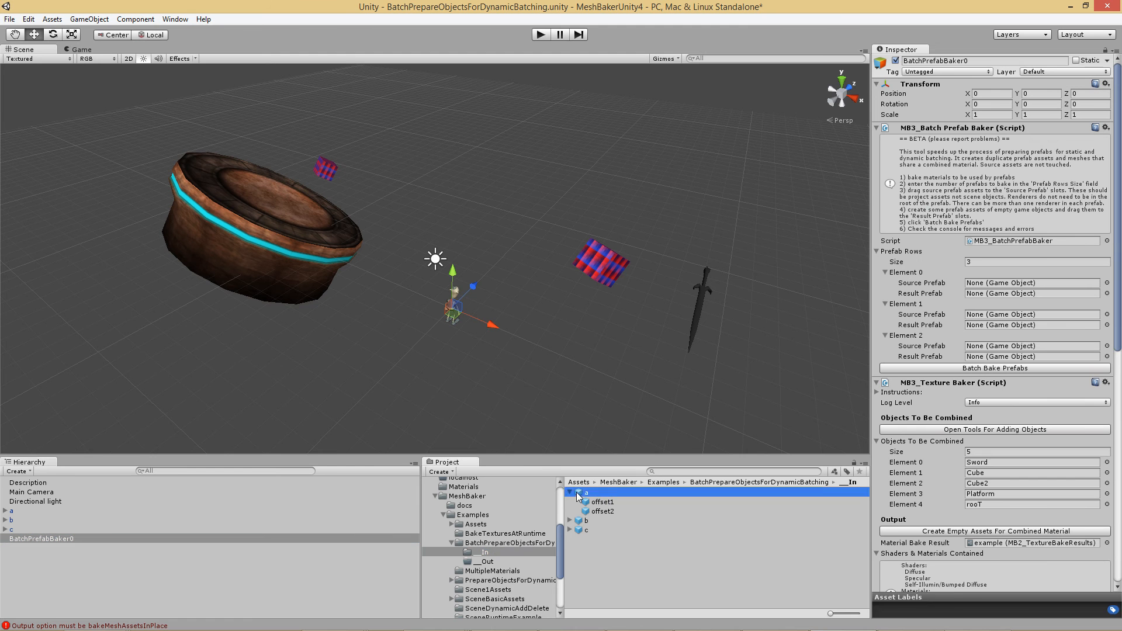
{"action": "left_click_drag", "start_coordinate": [578, 496], "coordinate": [1003, 285]}
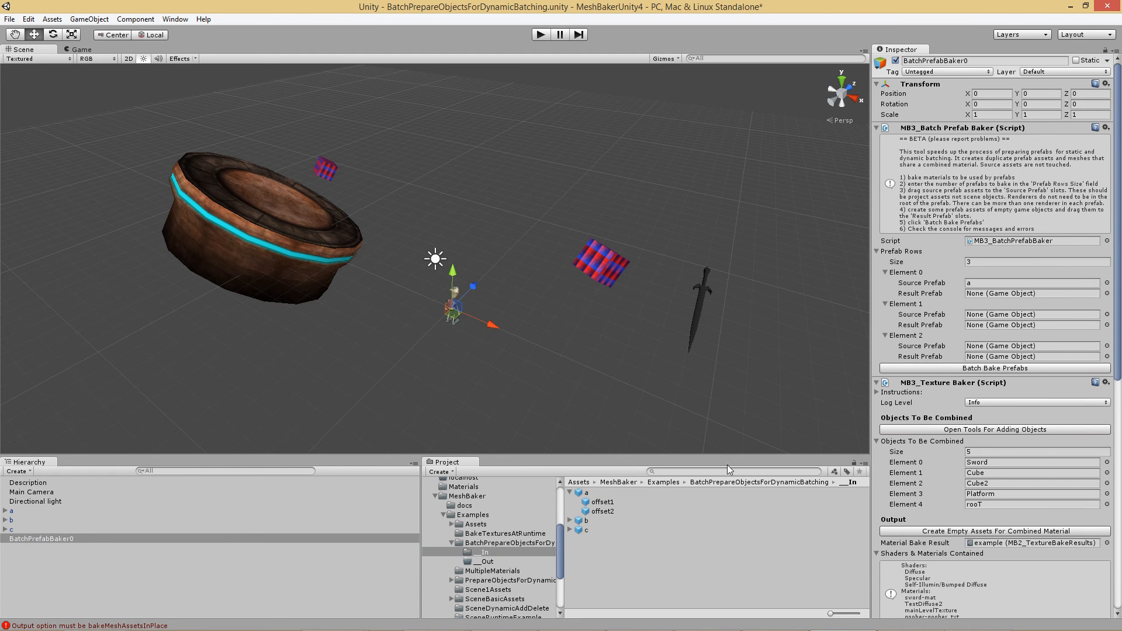
{"action": "left_click_drag", "start_coordinate": [587, 521], "coordinate": [995, 316]}
{"action": "left_click_drag", "start_coordinate": [589, 531], "coordinate": [990, 351]}
Delete the instances a, b and c from the scene and show the batch prefab baker's settings
{"action": "left_click", "coordinate": [37, 512]}
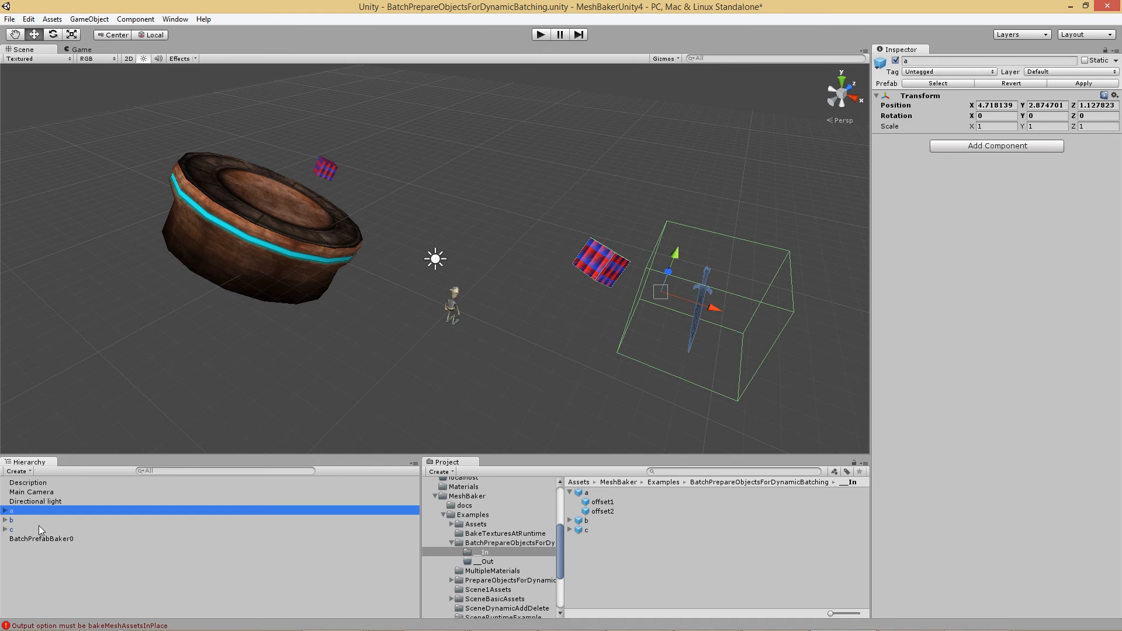
{"action": "left_click", "coordinate": [39, 529], "text": "shift"}
{"action": "right_click", "coordinate": [37, 521]}
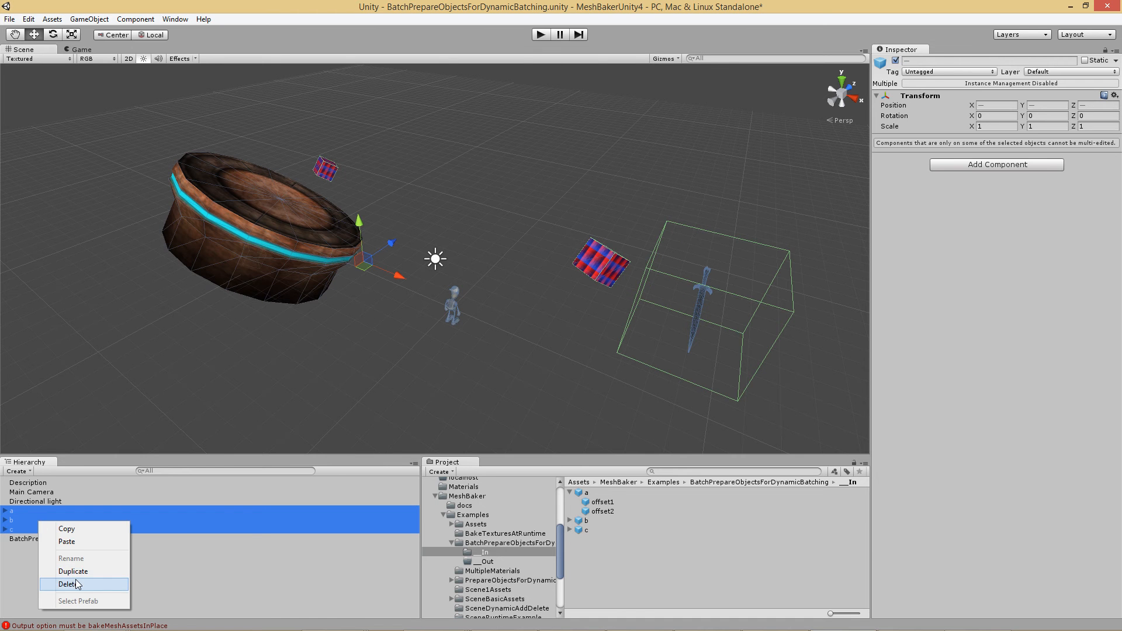
{"action": "left_click", "coordinate": [73, 582]}
{"action": "left_click", "coordinate": [62, 510]}
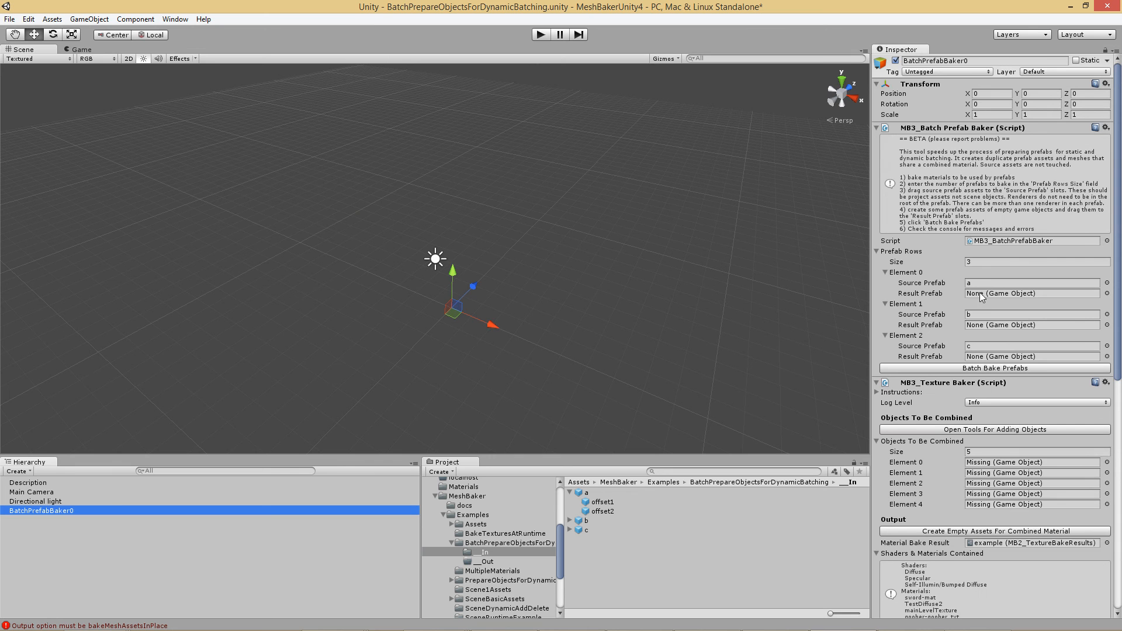
Create an empty prefab with the default name in the __Out folder and duplicate it twice
{"action": "left_click", "coordinate": [480, 563]}
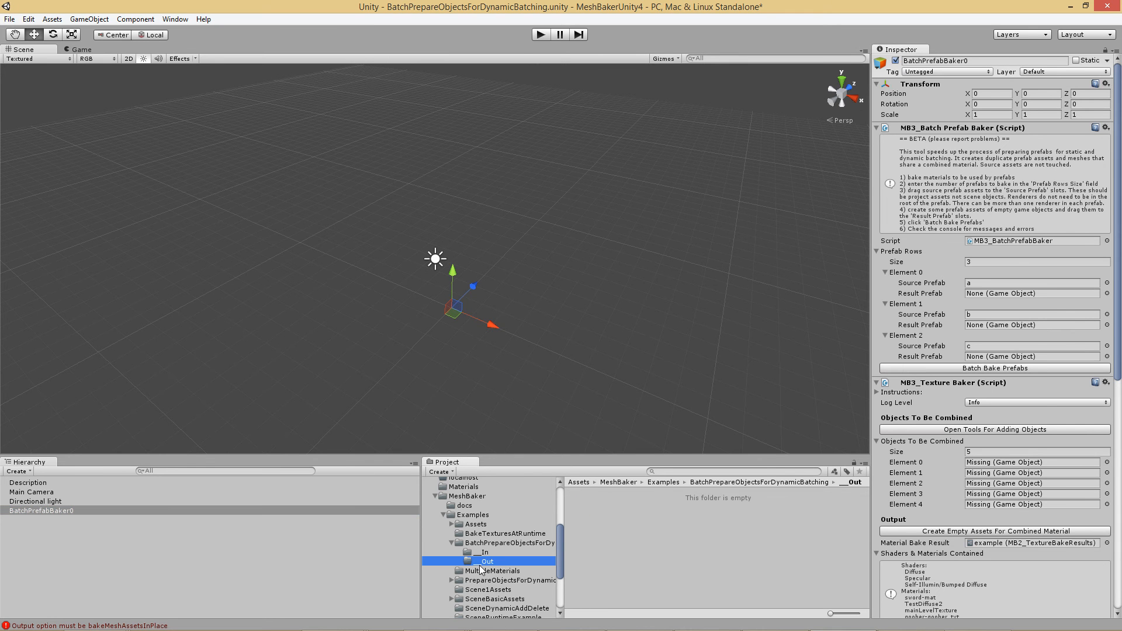
{"action": "right_click", "coordinate": [619, 534]}
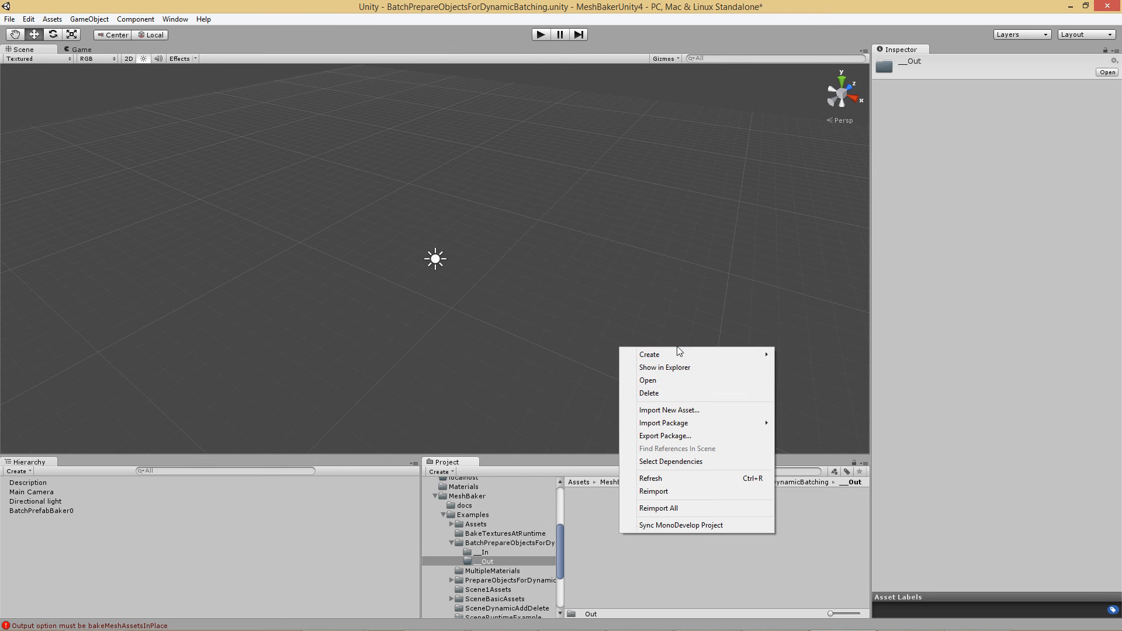
{"action": "mouse_move", "coordinate": [678, 357]}
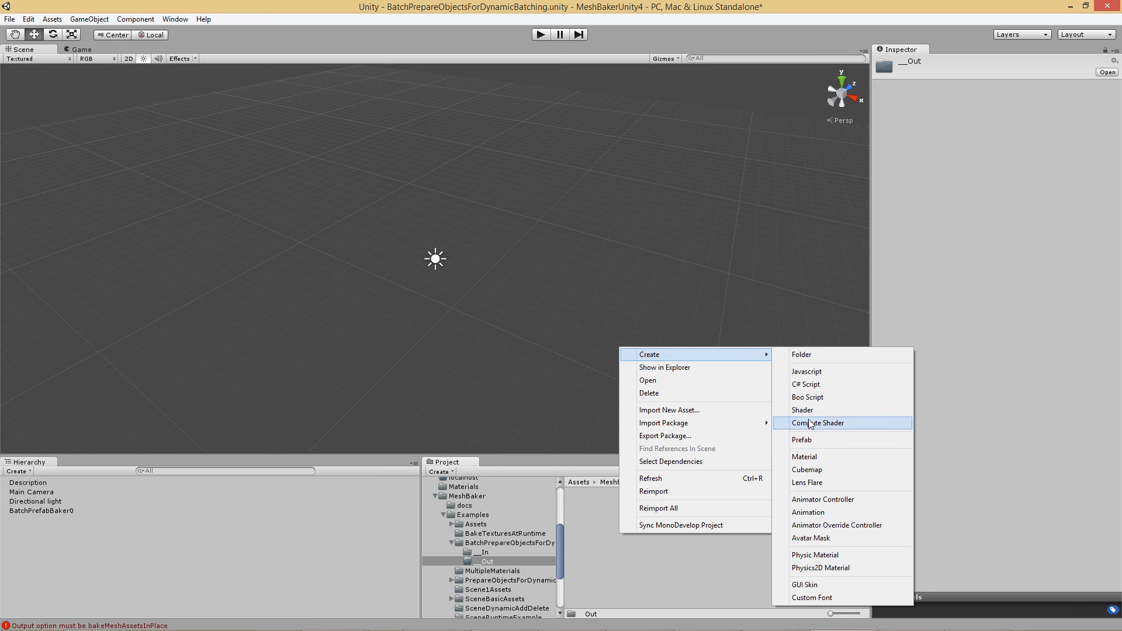
{"action": "left_click", "coordinate": [815, 441]}
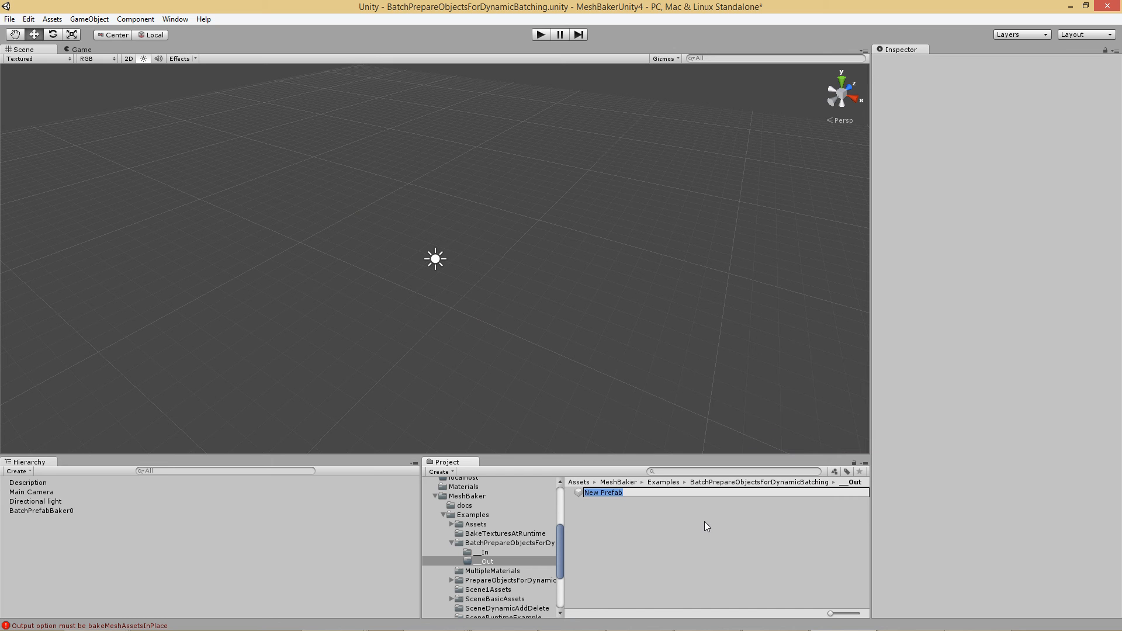
{"action": "key", "text": "Return"}
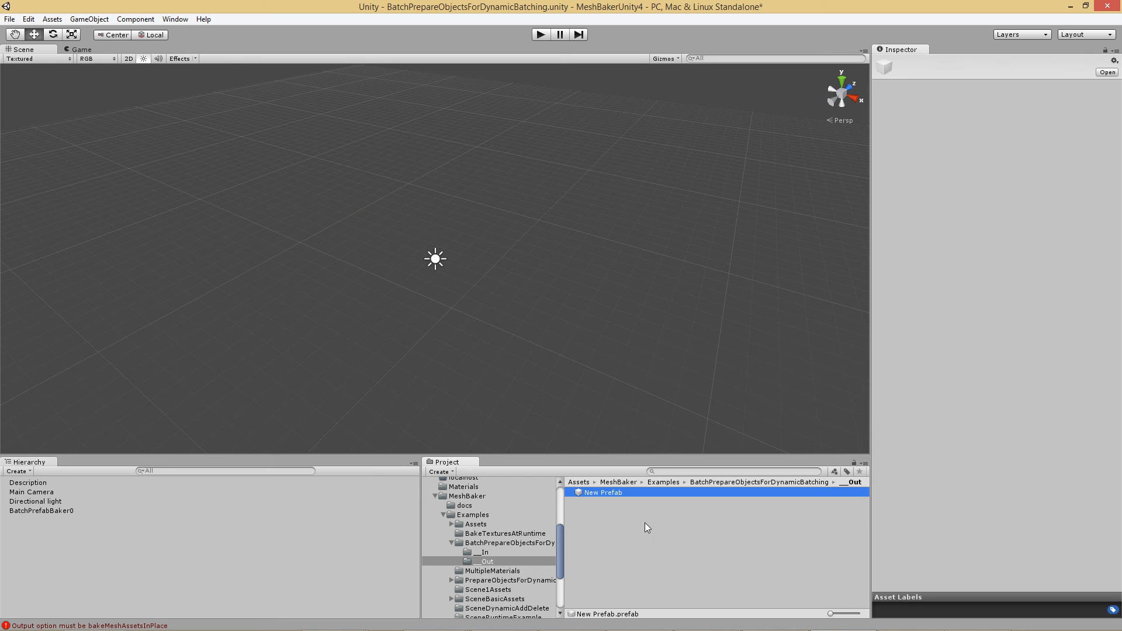
{"action": "key", "text": "ctrl+d"}
{"action": "key", "text": "ctrl+d"}
Rename the three new prefabs in the __Out folder as aa, bb and cc
{"action": "left_click", "coordinate": [613, 495]}
{"action": "left_click", "coordinate": [613, 494]}
{"action": "type", "text": "aa"}
{"action": "key", "text": "Return"}
{"action": "left_click", "coordinate": [613, 506]}
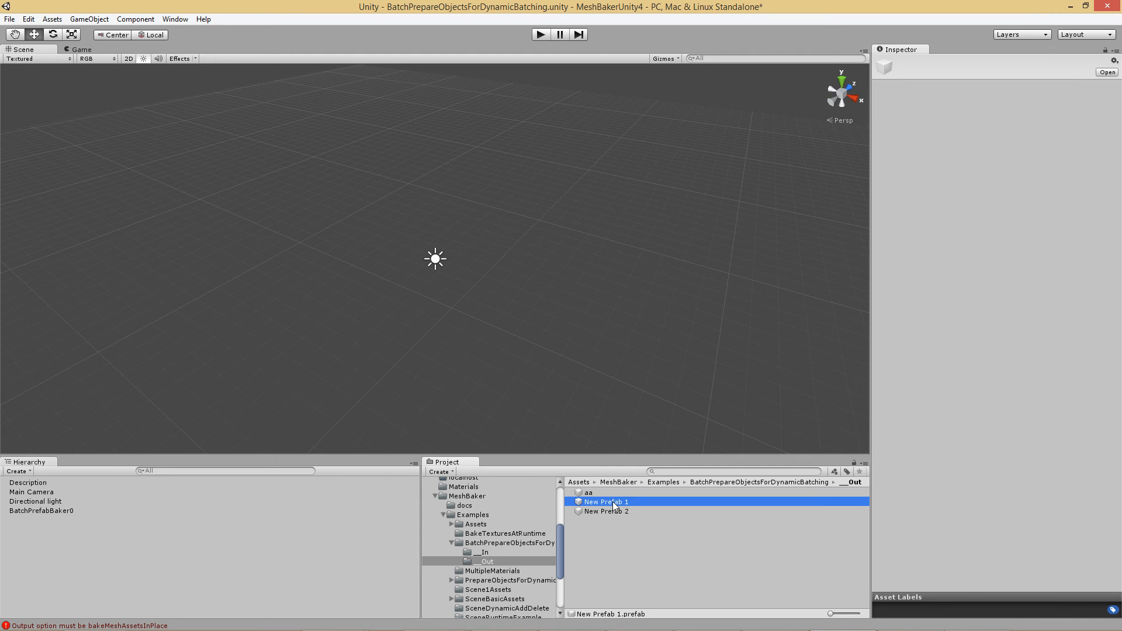
{"action": "left_click", "coordinate": [613, 503]}
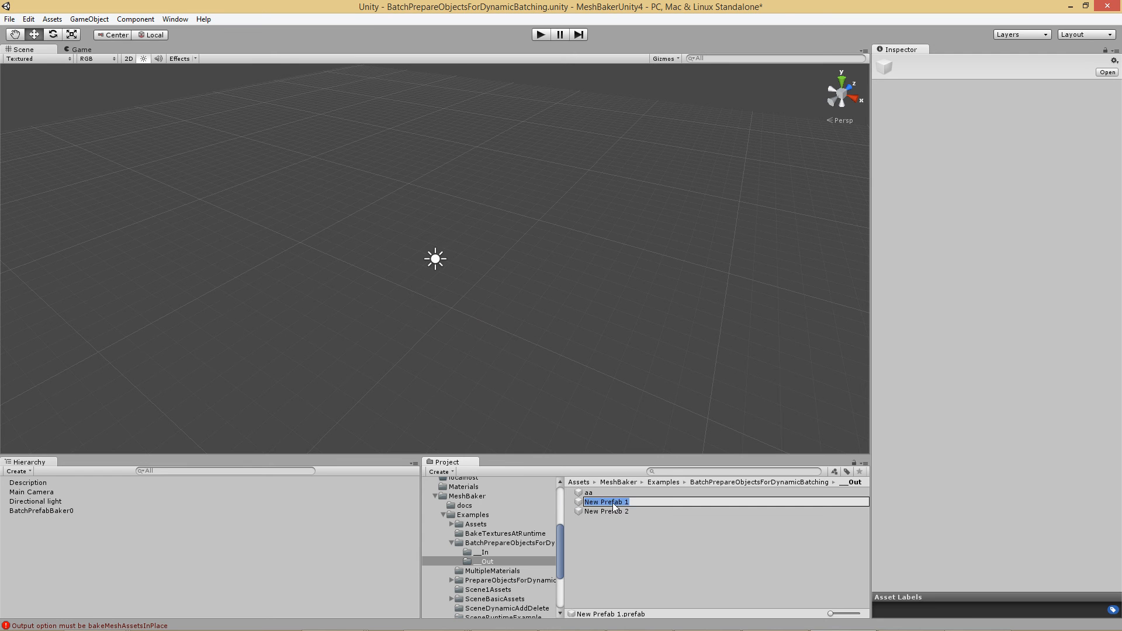
{"action": "type", "text": "bb"}
{"action": "key", "text": "Return"}
{"action": "left_click", "coordinate": [612, 512]}
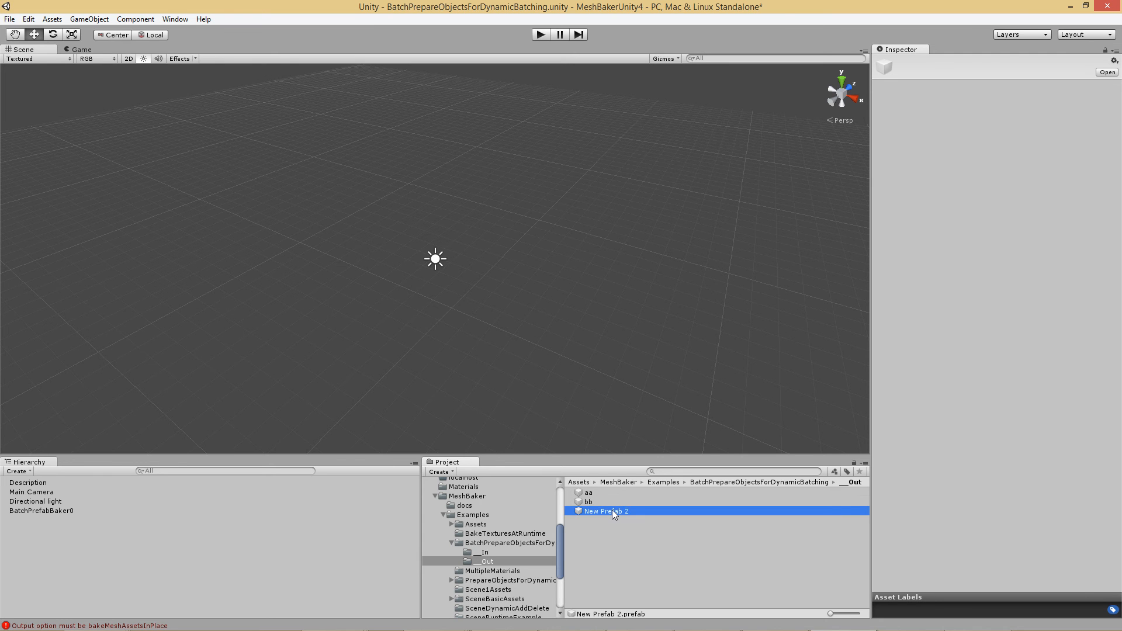
{"action": "left_click", "coordinate": [612, 511]}
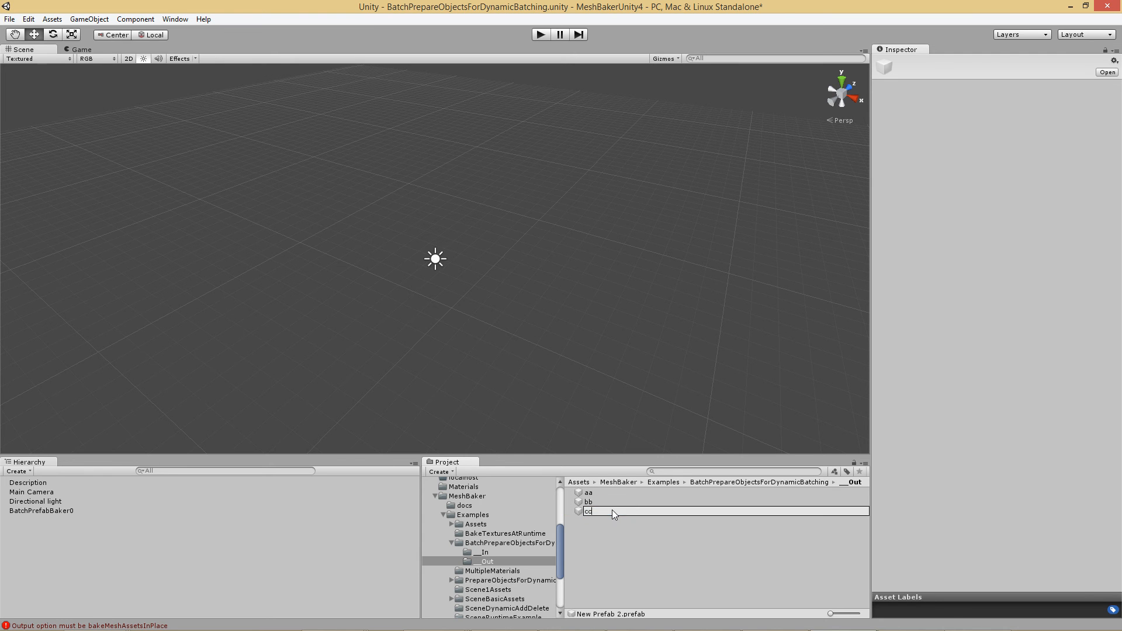
{"action": "type", "text": "cc"}
{"action": "key", "text": "Return"}
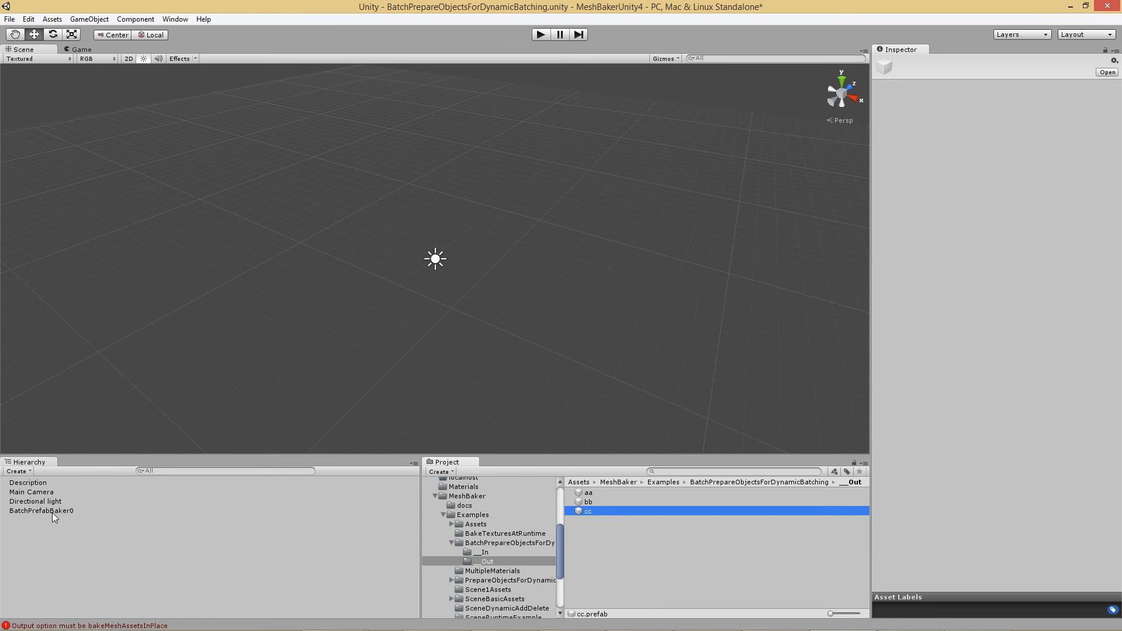
Create two empty game objects in the scene and duplicate one of them to get three
{"action": "left_click", "coordinate": [129, 513]}
{"action": "left_click_drag", "start_coordinate": [578, 503], "coordinate": [1004, 324]}
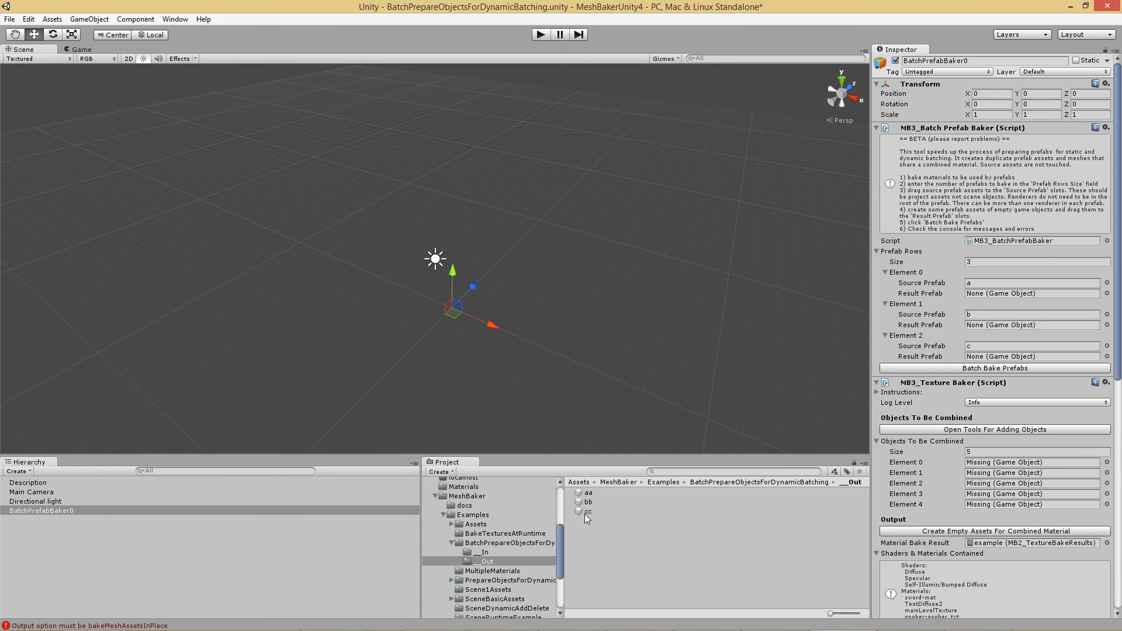
{"action": "left_click", "coordinate": [89, 19]}
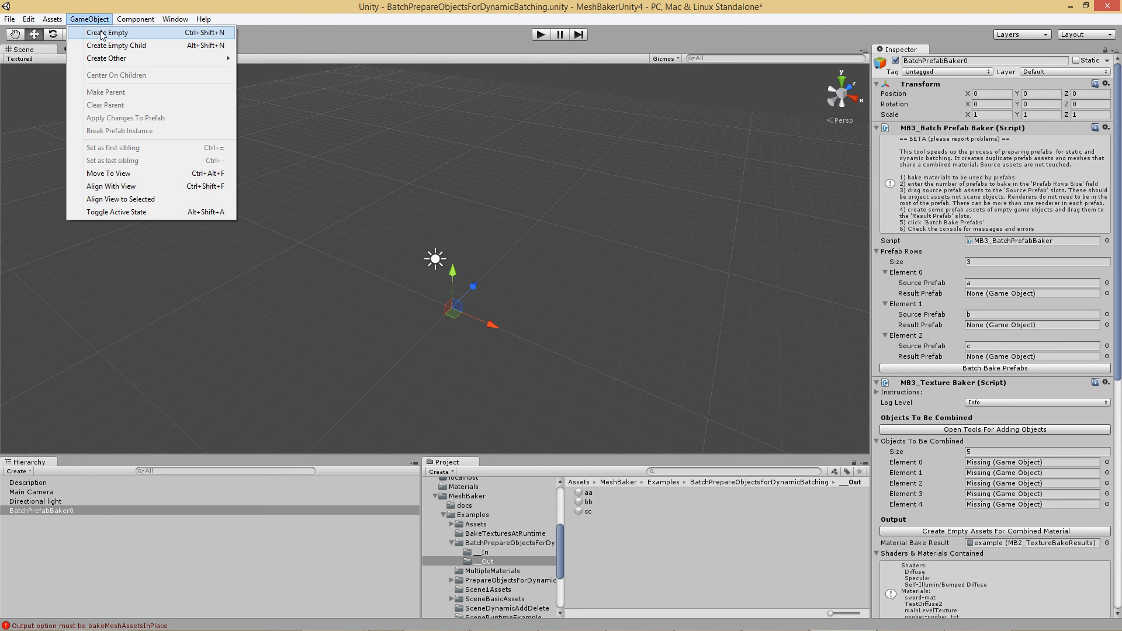
{"action": "left_click", "coordinate": [103, 34]}
{"action": "left_click", "coordinate": [100, 20]}
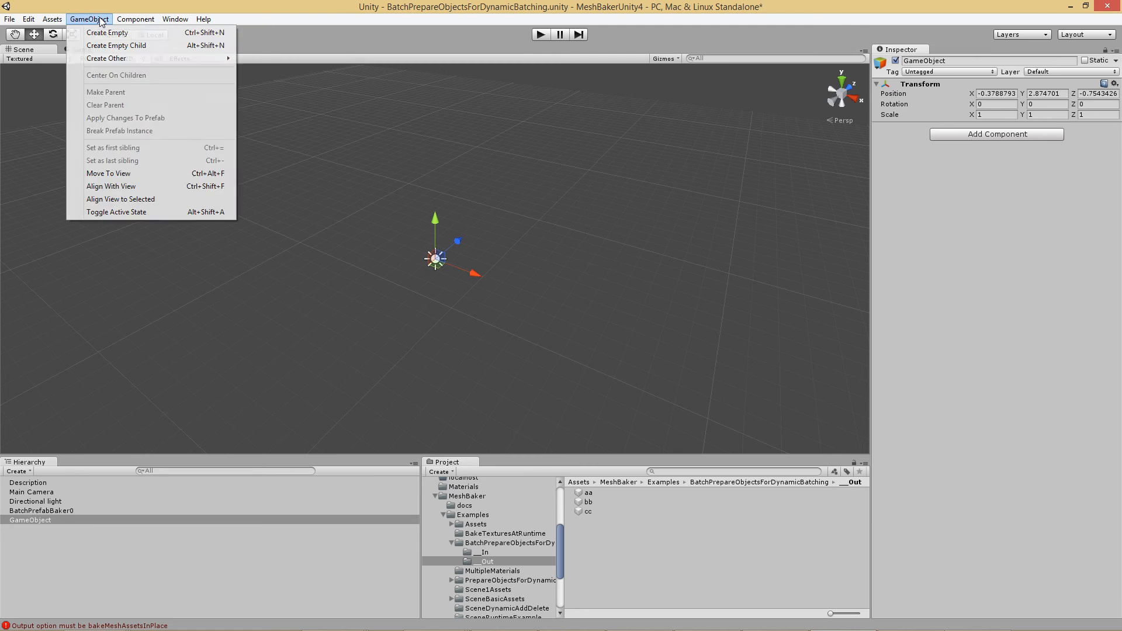
{"action": "left_click", "coordinate": [114, 33]}
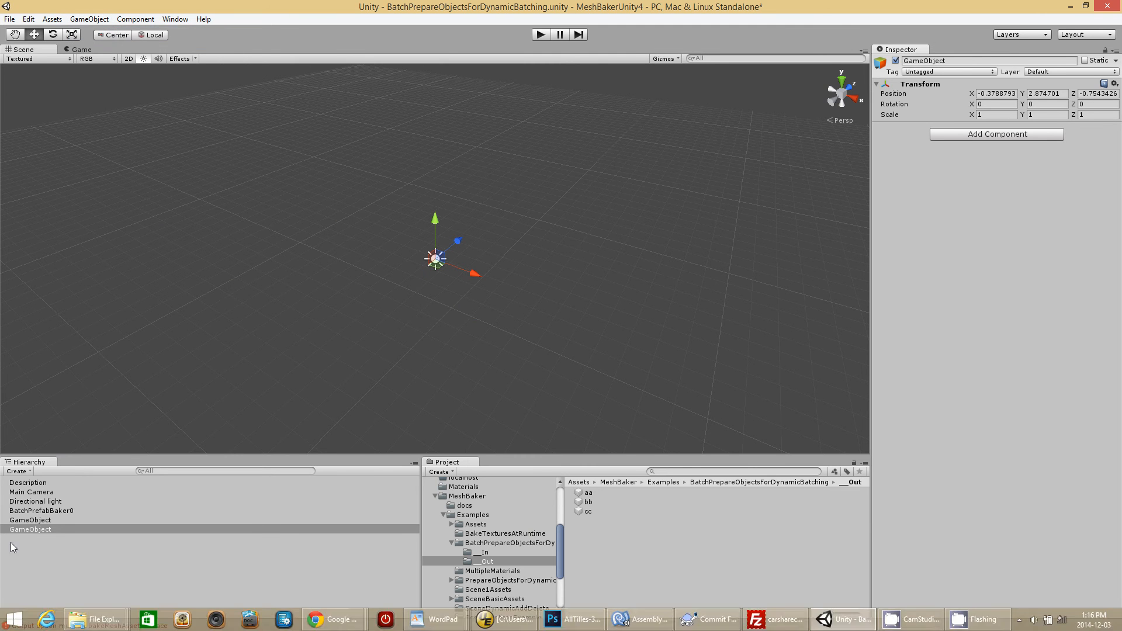
{"action": "left_click", "coordinate": [31, 529]}
{"action": "key", "text": "ctrl+d"}
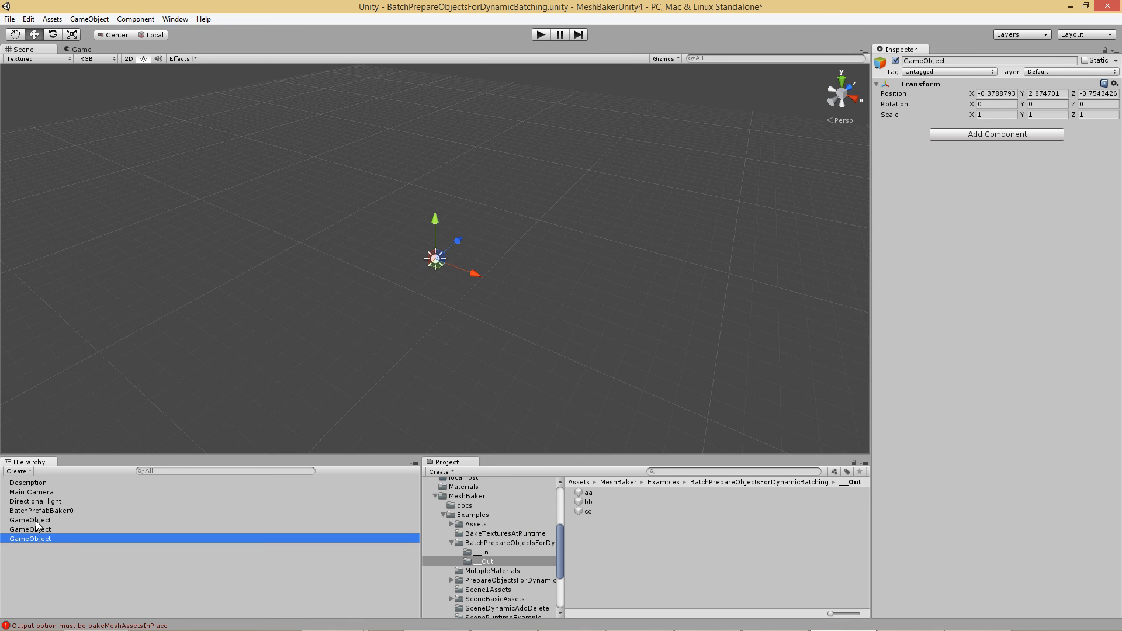
Fill the prefabs aa, bb and cc in the __Out folder with one empty game object each
{"action": "left_click_drag", "start_coordinate": [37, 521], "coordinate": [605, 494]}
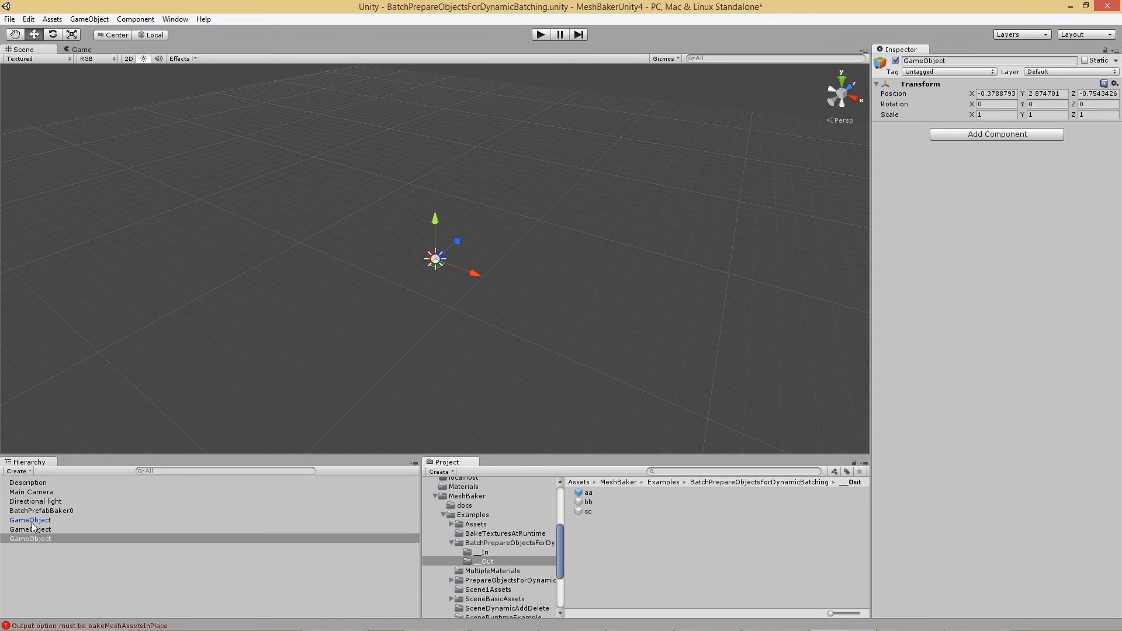
{"action": "left_click_drag", "start_coordinate": [35, 528], "coordinate": [596, 503]}
{"action": "left_click_drag", "start_coordinate": [40, 538], "coordinate": [589, 515]}
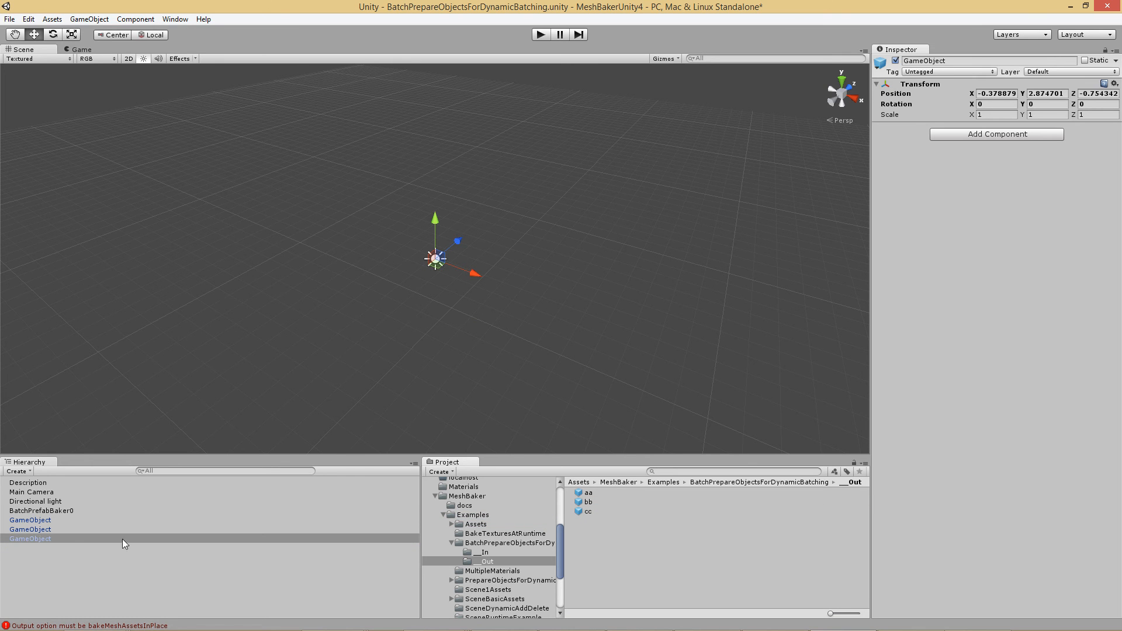
Delete the three empty game objects from the scene
{"action": "left_click", "coordinate": [45, 520]}
{"action": "left_click", "coordinate": [43, 530], "text": "shift"}
{"action": "left_click", "coordinate": [44, 538], "text": "shift"}
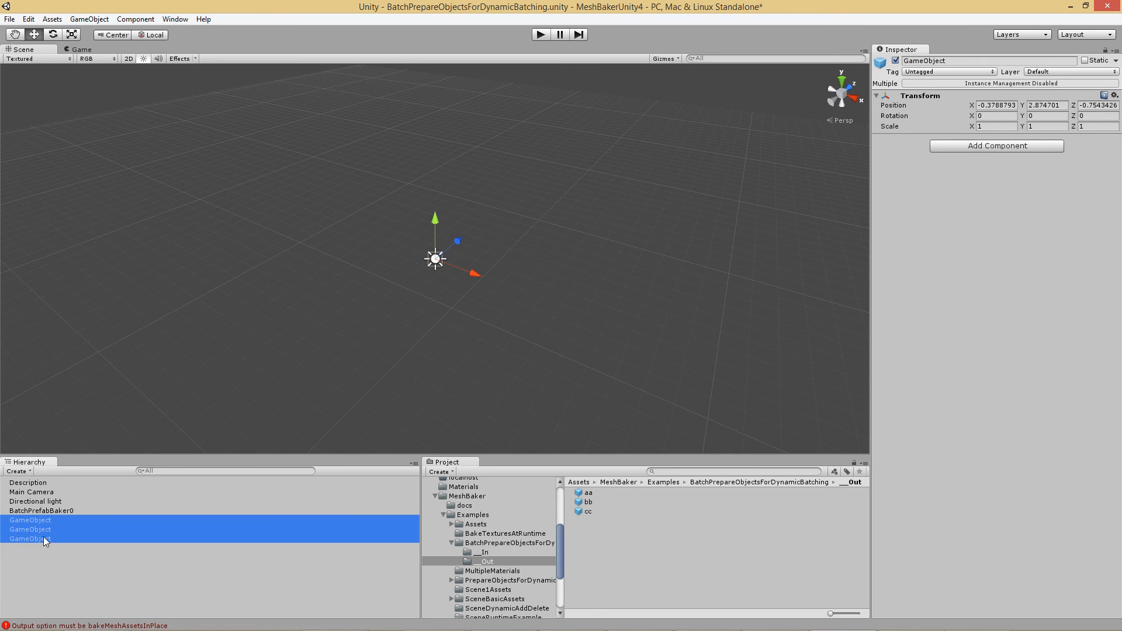
{"action": "right_click", "coordinate": [43, 525]}
{"action": "left_click", "coordinate": [87, 584]}
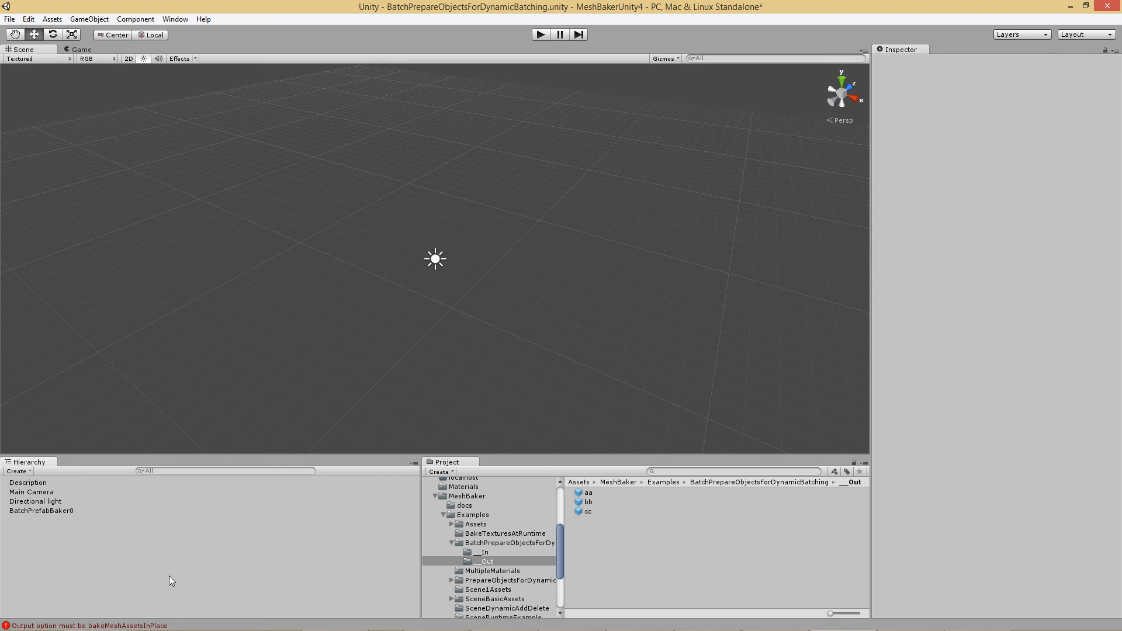
Assign prefabs aa, bb and cc as the Result Prefabs of the batch prefab baker's Elements 0, 1 and 2
{"action": "left_click", "coordinate": [41, 511]}
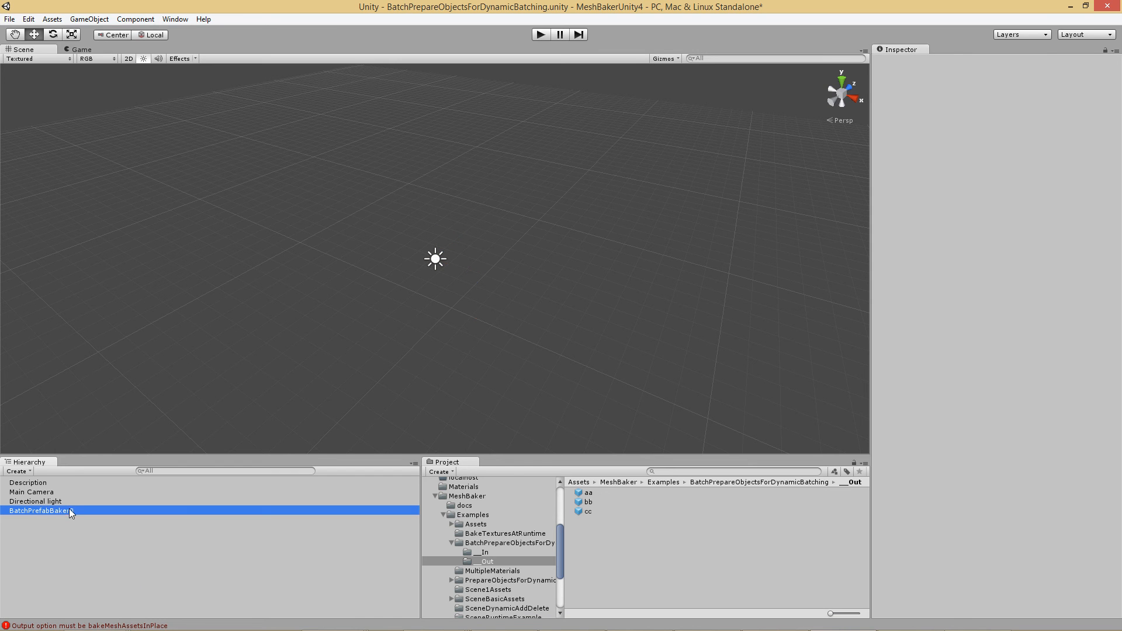
{"action": "left_click_drag", "start_coordinate": [587, 493], "coordinate": [1032, 293]}
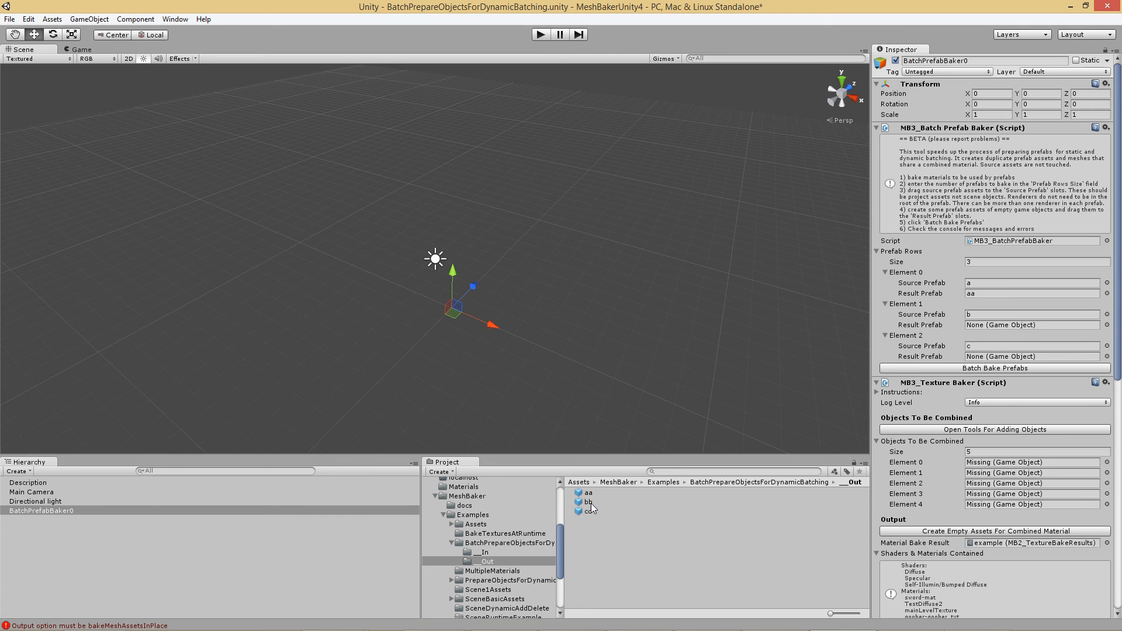
{"action": "left_click_drag", "start_coordinate": [588, 502], "coordinate": [991, 329]}
{"action": "left_click_drag", "start_coordinate": [587, 512], "coordinate": [1005, 362]}
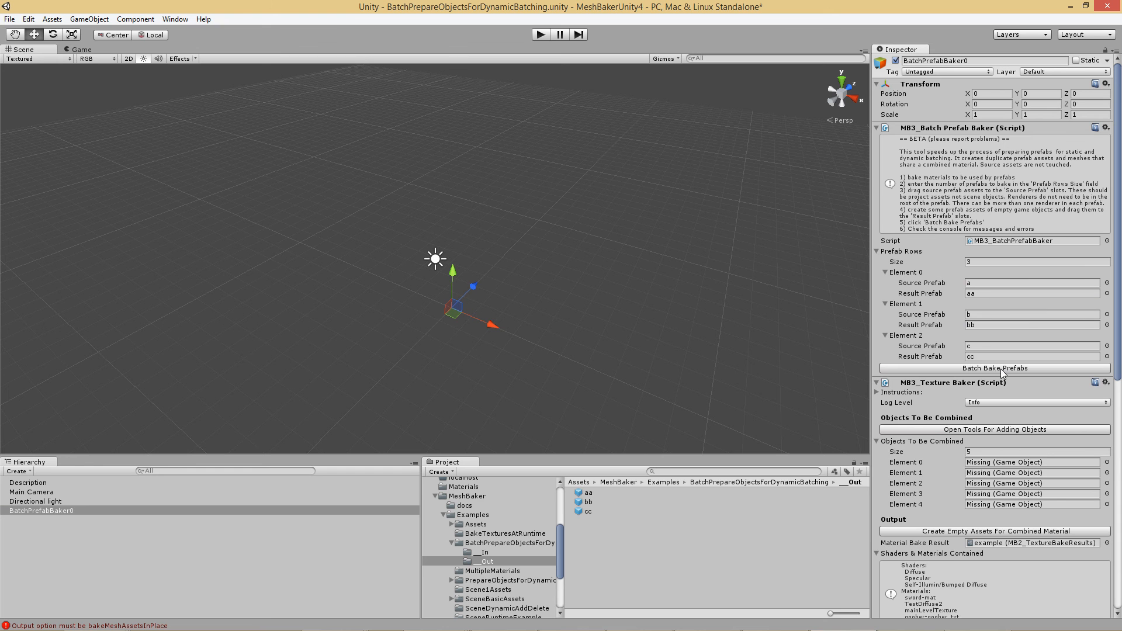
Set the Mesh Baker's Output to bakeMeshAssetsInPlace and batch bake the prefabs
{"action": "left_click", "coordinate": [1001, 370]}
{"action": "scroll", "coordinate": [1093, 468], "scroll_direction": "down", "scroll_amount": 10}
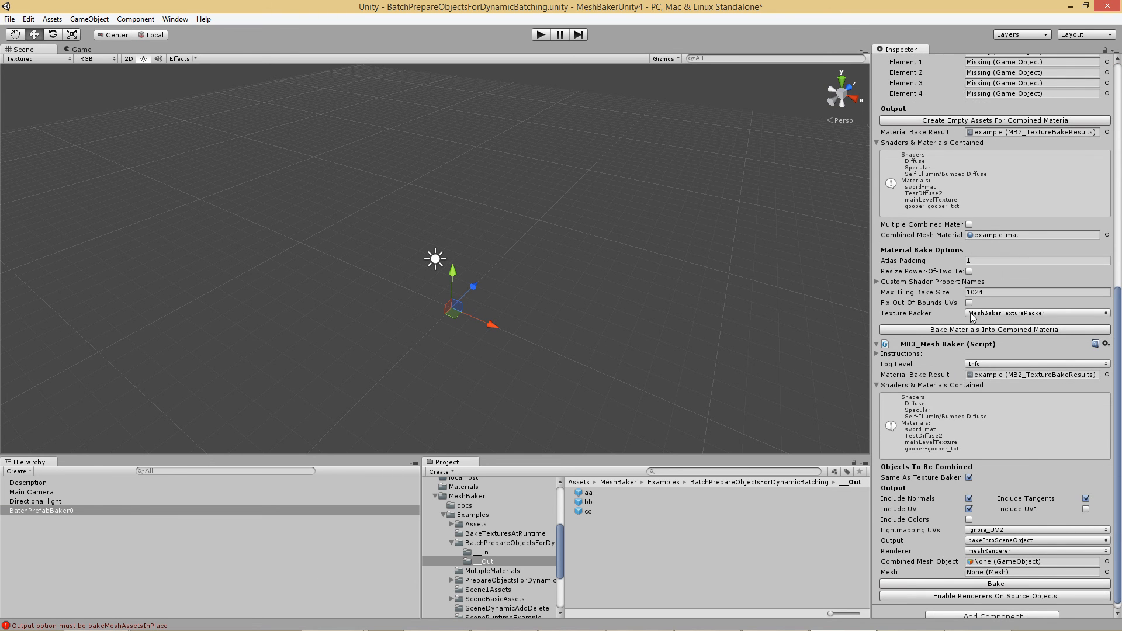
{"action": "left_click", "coordinate": [1038, 540]}
{"action": "left_click", "coordinate": [1041, 567]}
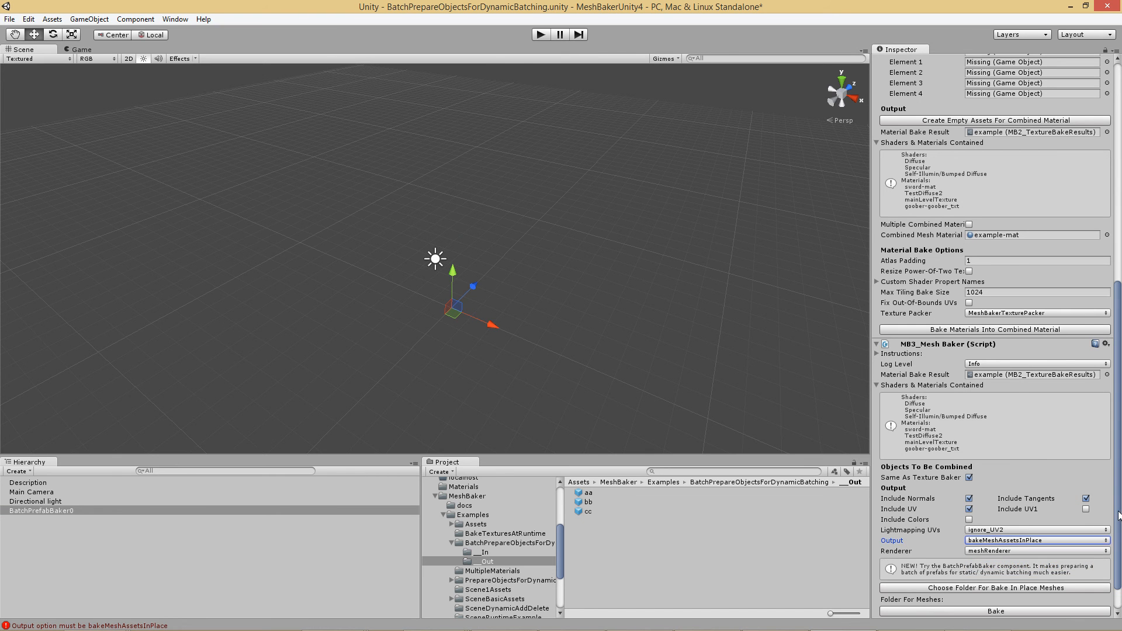
{"action": "left_click_drag", "start_coordinate": [1119, 515], "coordinate": [1119, 268]}
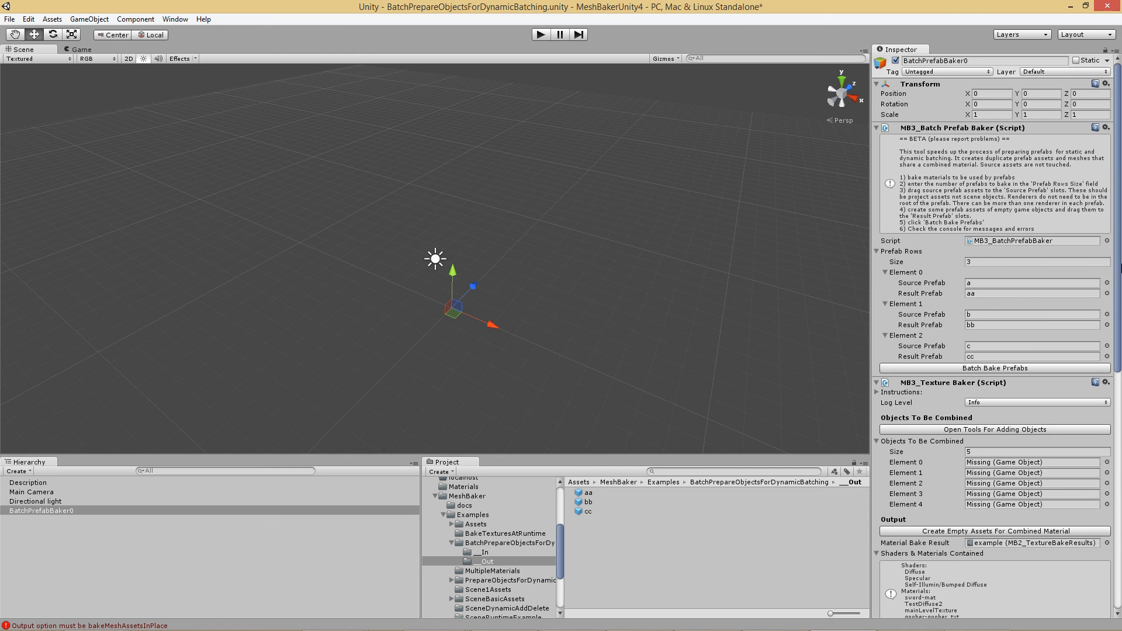
{"action": "left_click", "coordinate": [999, 370]}
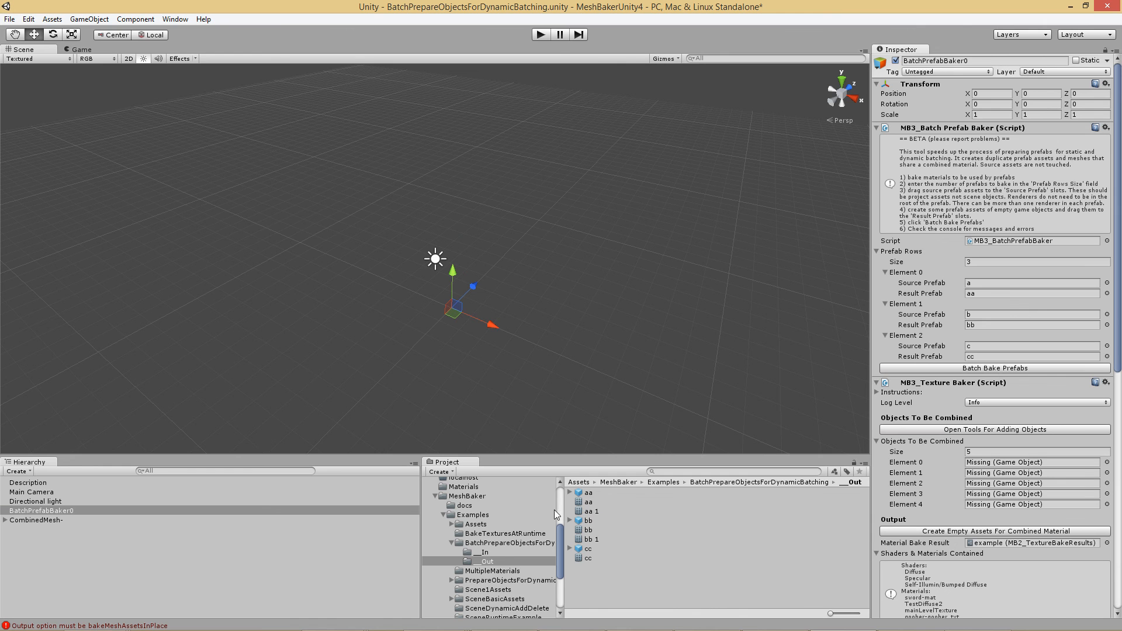
Place the baked prefab aa in the scene and delete the CombinedMesh- object
{"action": "left_click", "coordinate": [589, 495]}
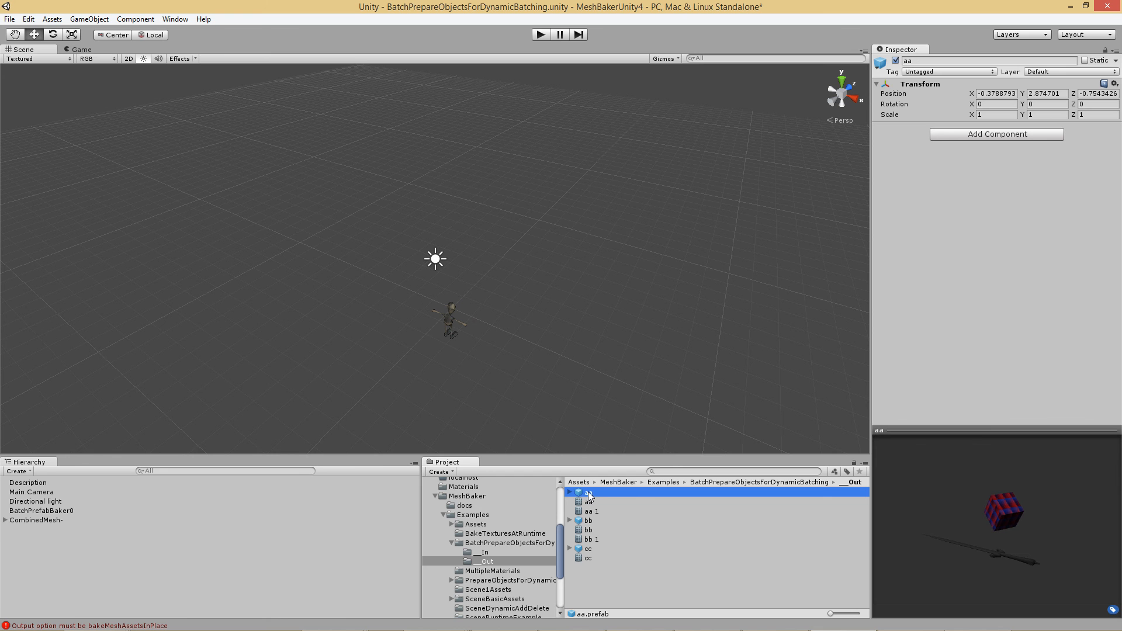
{"action": "left_click_drag", "start_coordinate": [589, 496], "coordinate": [121, 575]}
{"action": "right_click", "coordinate": [39, 520]}
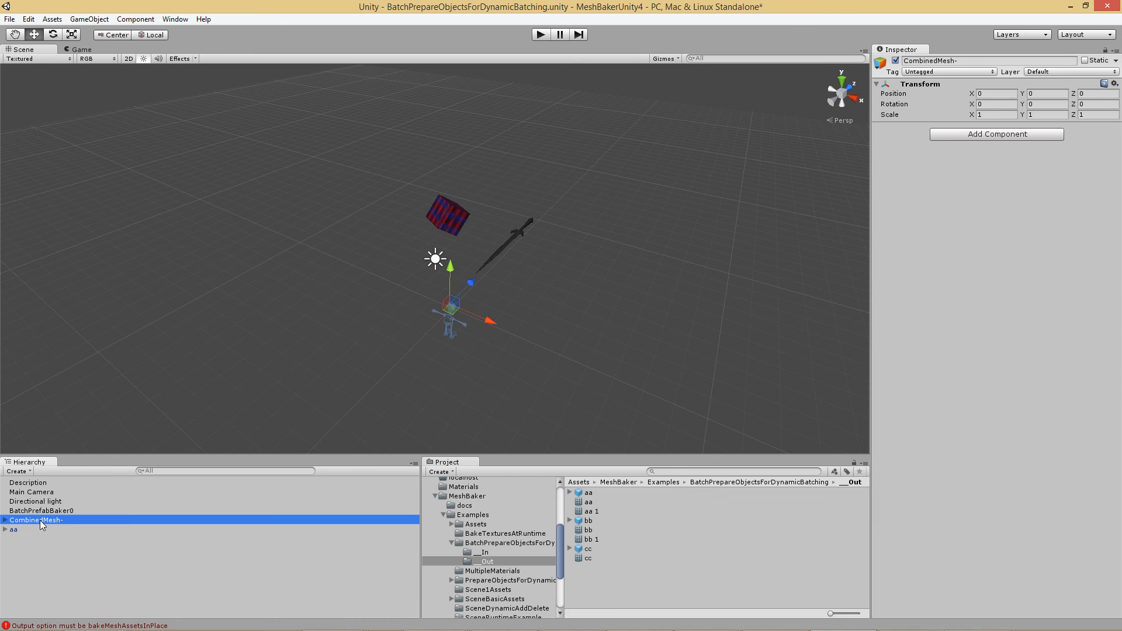
{"action": "left_click", "coordinate": [80, 584]}
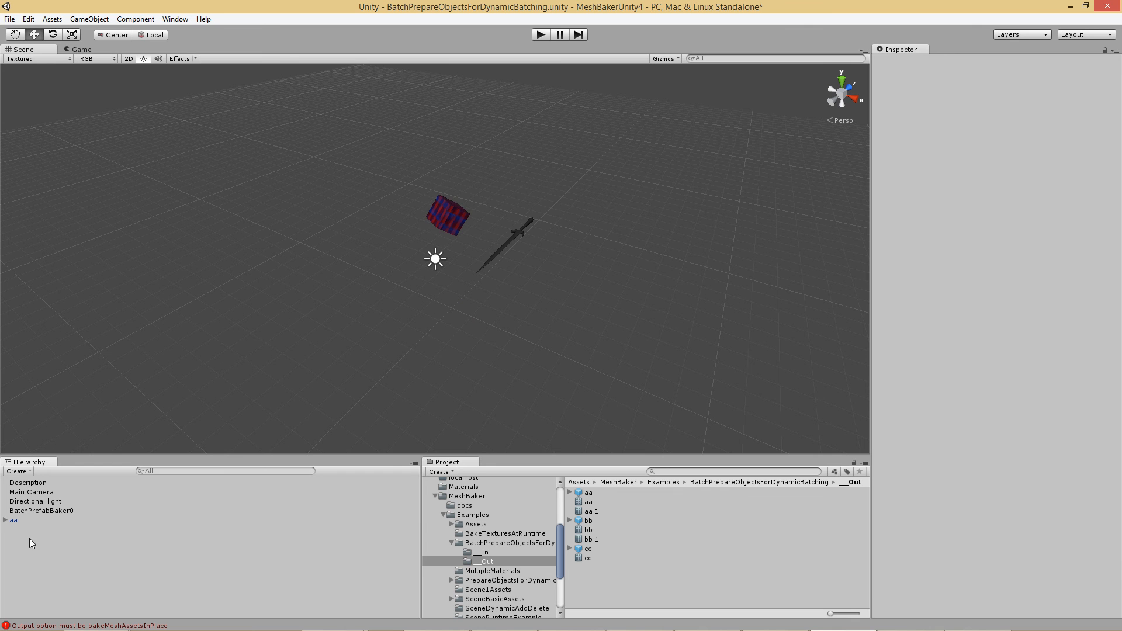
Examine the meshes and materials of the Sword and Cube inside aa, moving the Sword along X to about 6.43
{"action": "left_click", "coordinate": [23, 520]}
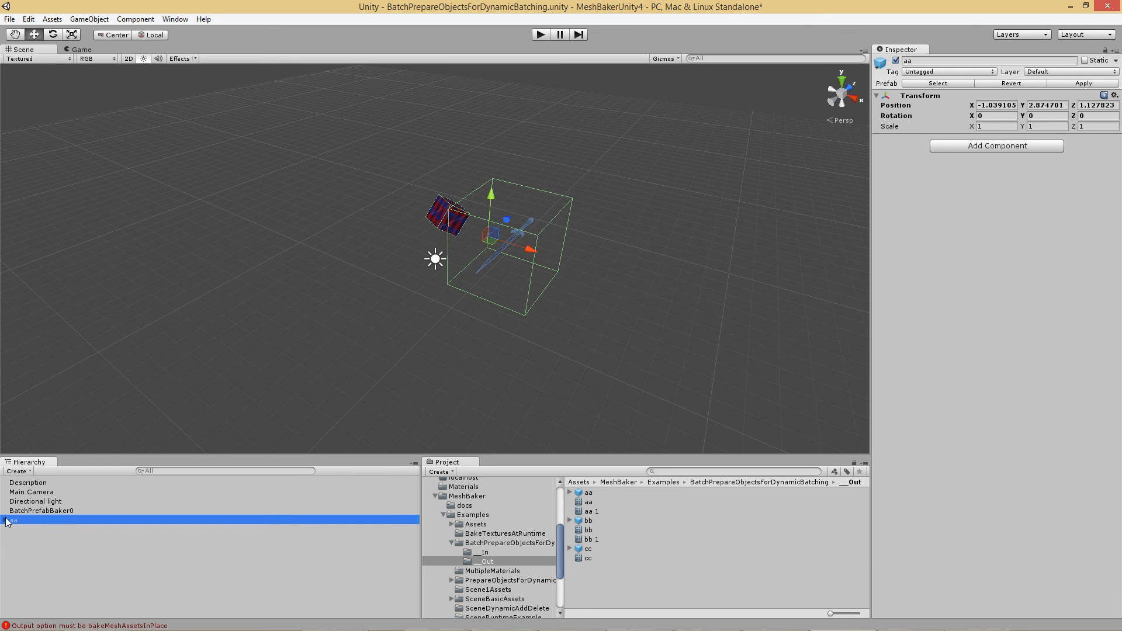
{"action": "left_click", "coordinate": [5, 520]}
{"action": "left_click", "coordinate": [13, 529]}
{"action": "left_click", "coordinate": [13, 548]}
{"action": "left_click", "coordinate": [37, 539]}
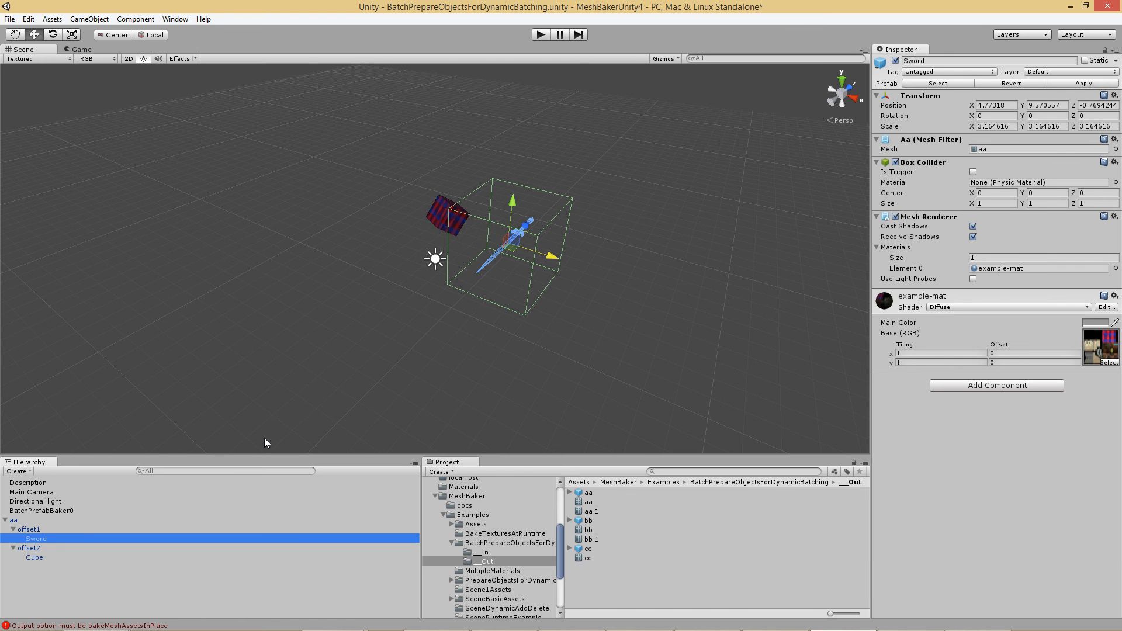
{"action": "left_click_drag", "start_coordinate": [550, 255], "coordinate": [592, 264]}
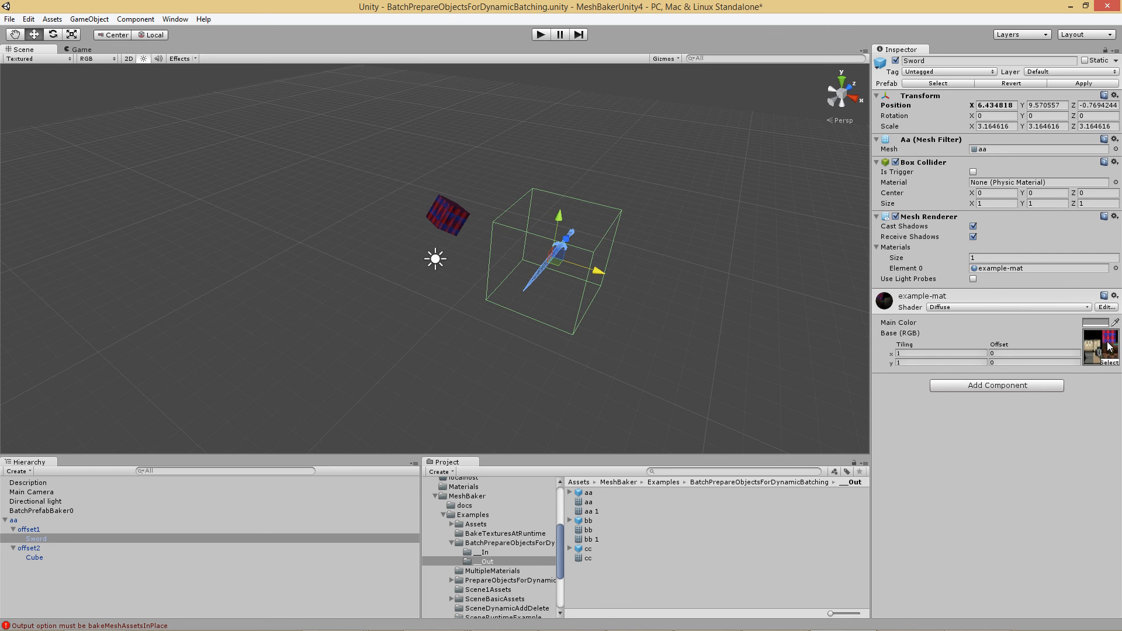
{"action": "left_click", "coordinate": [448, 220]}
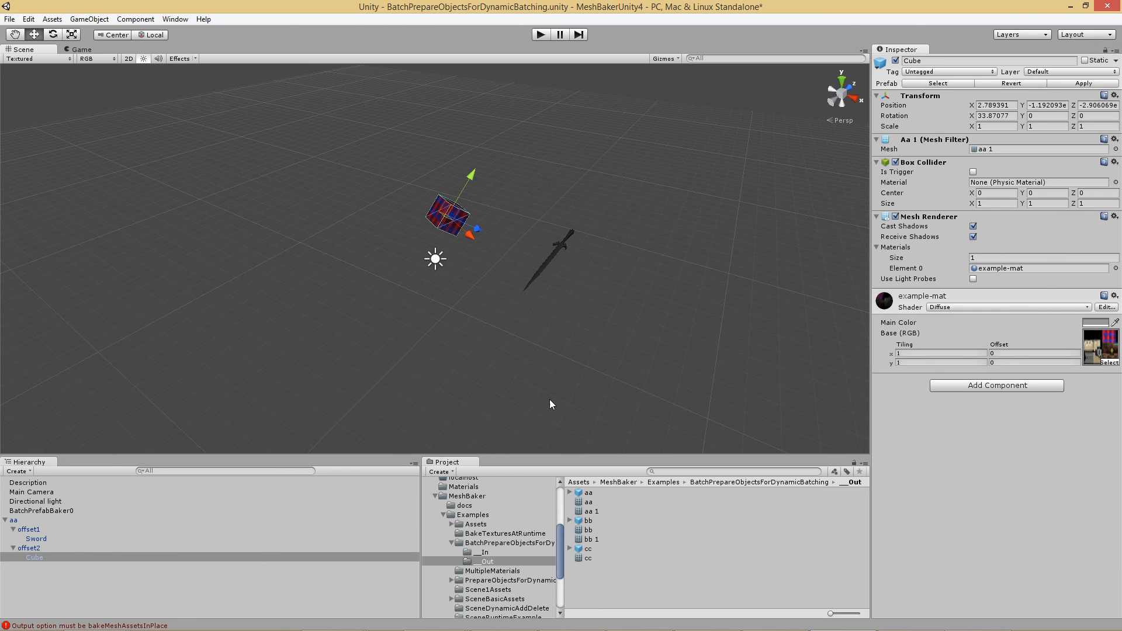
Place the baked prefab bb in the scene and examine the mesh and material of its Platform
{"action": "left_click_drag", "start_coordinate": [587, 521], "coordinate": [117, 590]}
{"action": "left_click", "coordinate": [6, 567]}
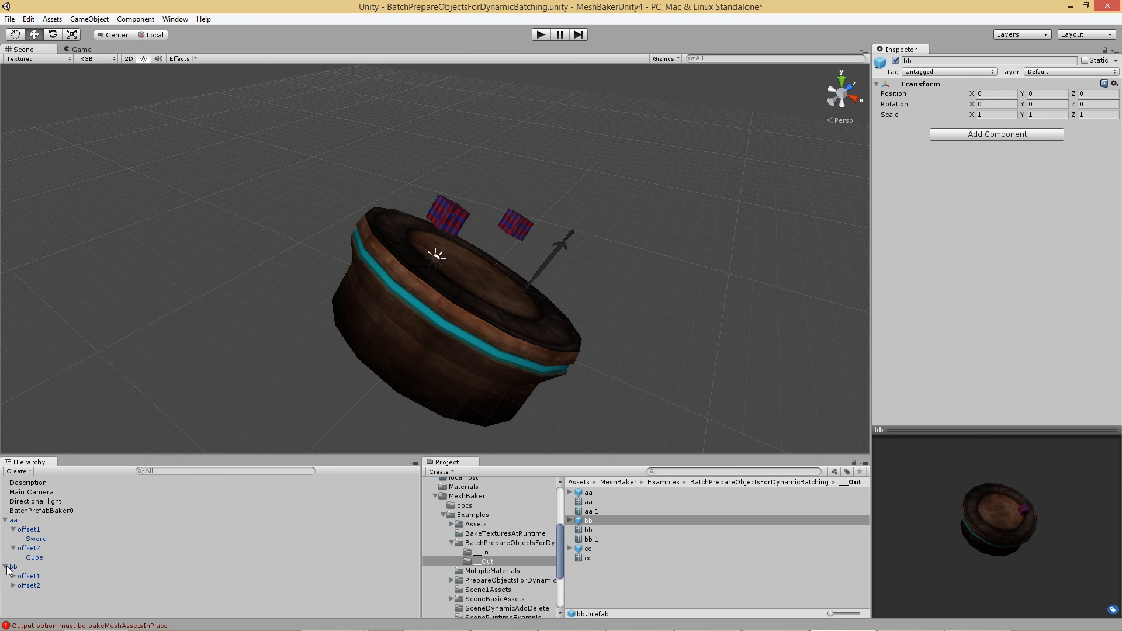
{"action": "left_click", "coordinate": [12, 586]}
{"action": "left_click", "coordinate": [37, 595]}
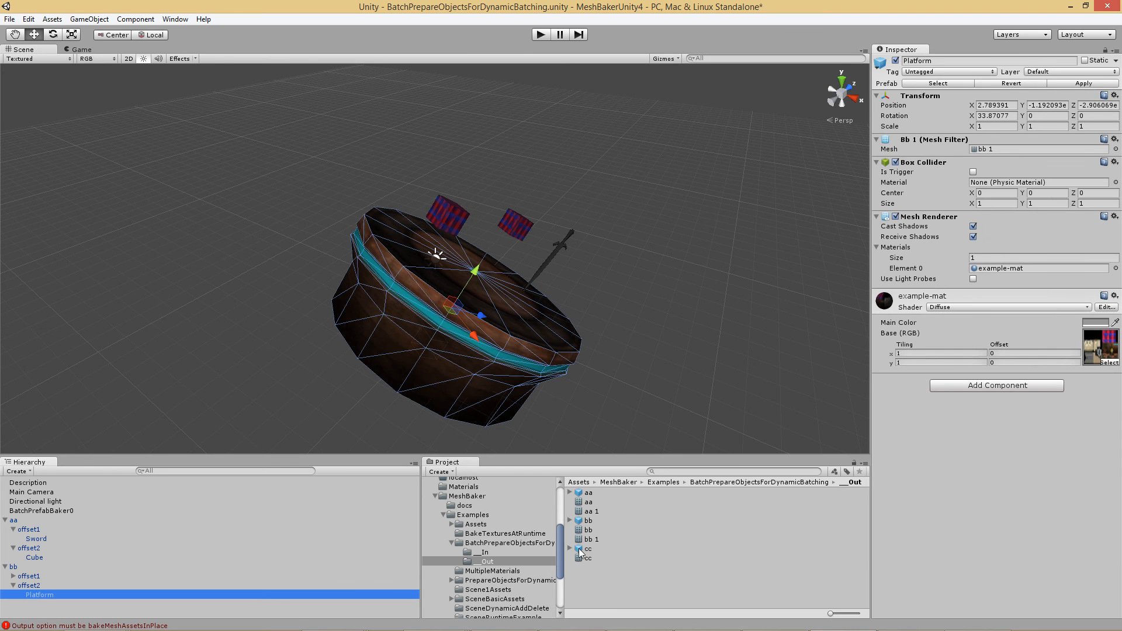
Place the baked prefab cc in the scene and examine the skinned mesh and material of its rooT object
{"action": "left_click_drag", "start_coordinate": [580, 548], "coordinate": [156, 613]}
{"action": "left_click", "coordinate": [5, 605]}
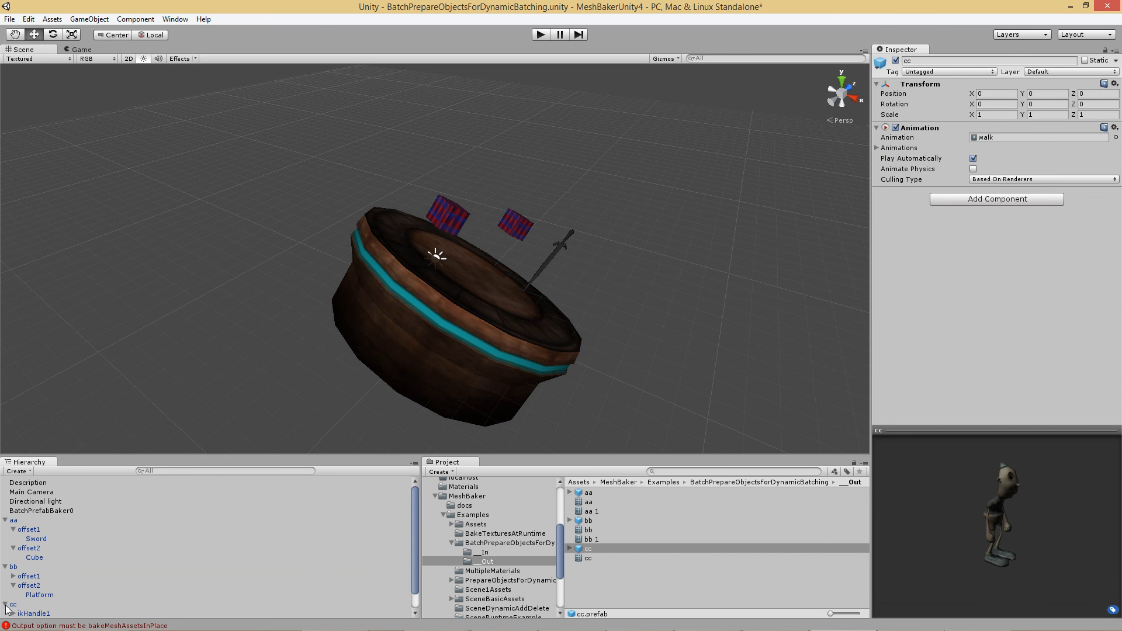
{"action": "scroll", "coordinate": [416, 567], "scroll_direction": "down", "scroll_amount": 1}
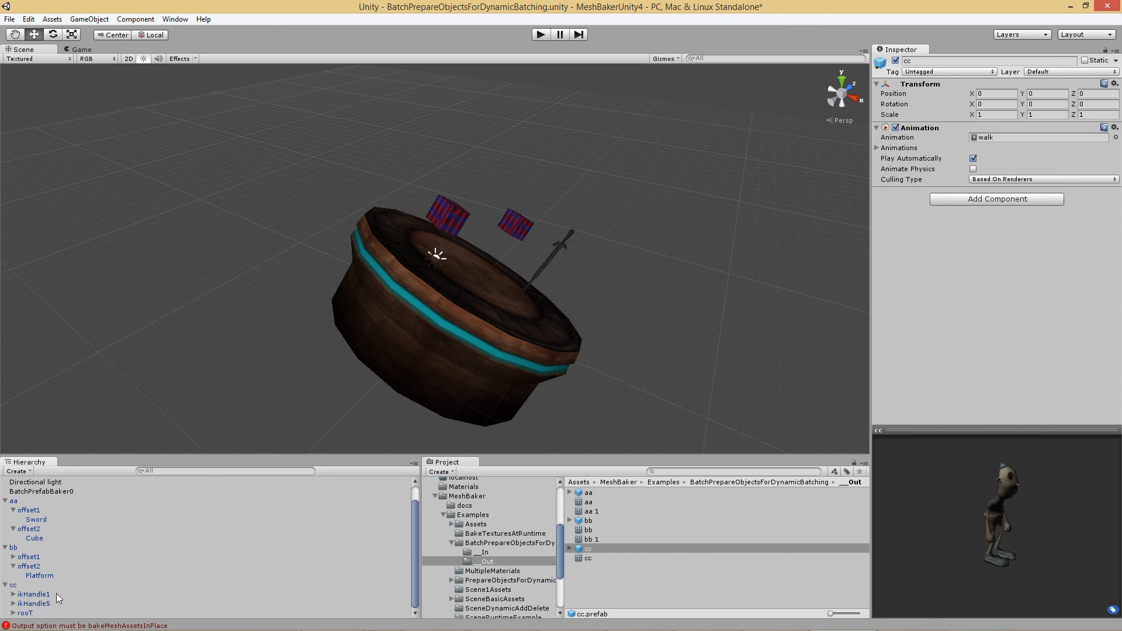
{"action": "left_click", "coordinate": [35, 612]}
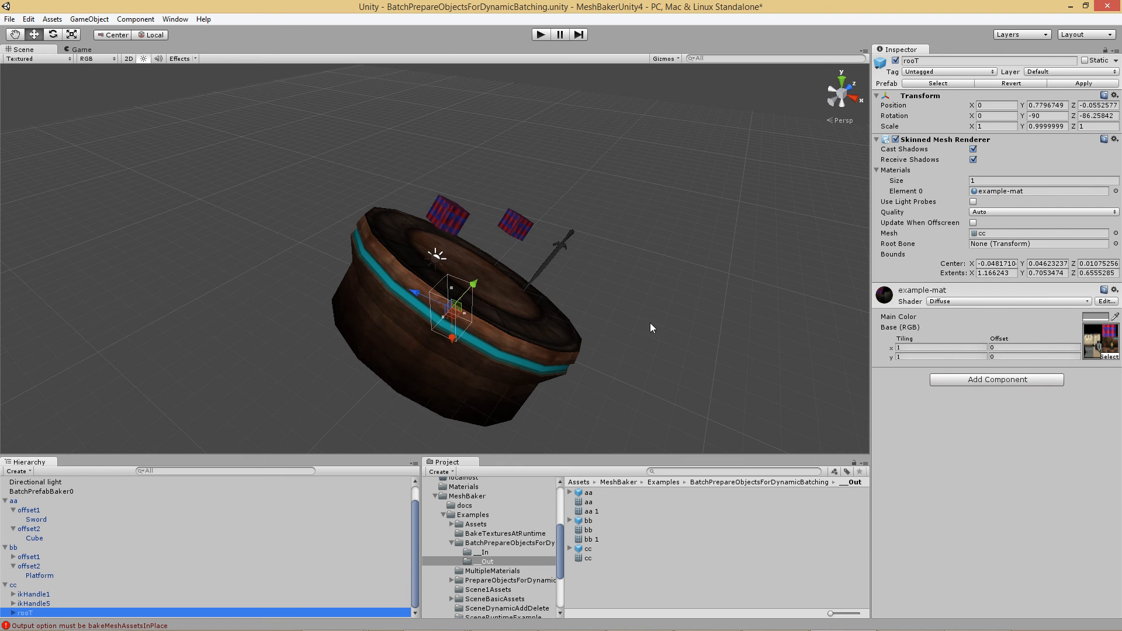
Delete the baked prefab instances aa, bb and cc from the scene
{"action": "left_click", "coordinate": [40, 585]}
{"action": "left_click", "coordinate": [26, 550], "text": "shift"}
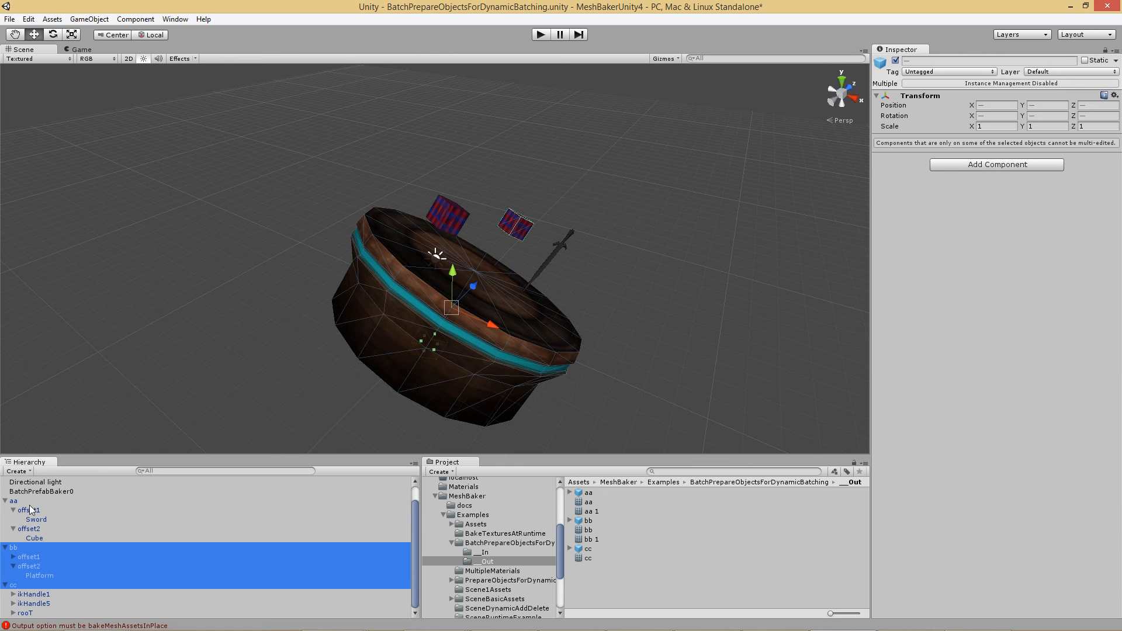
{"action": "left_click", "coordinate": [30, 503], "text": "shift"}
{"action": "right_click", "coordinate": [30, 505]}
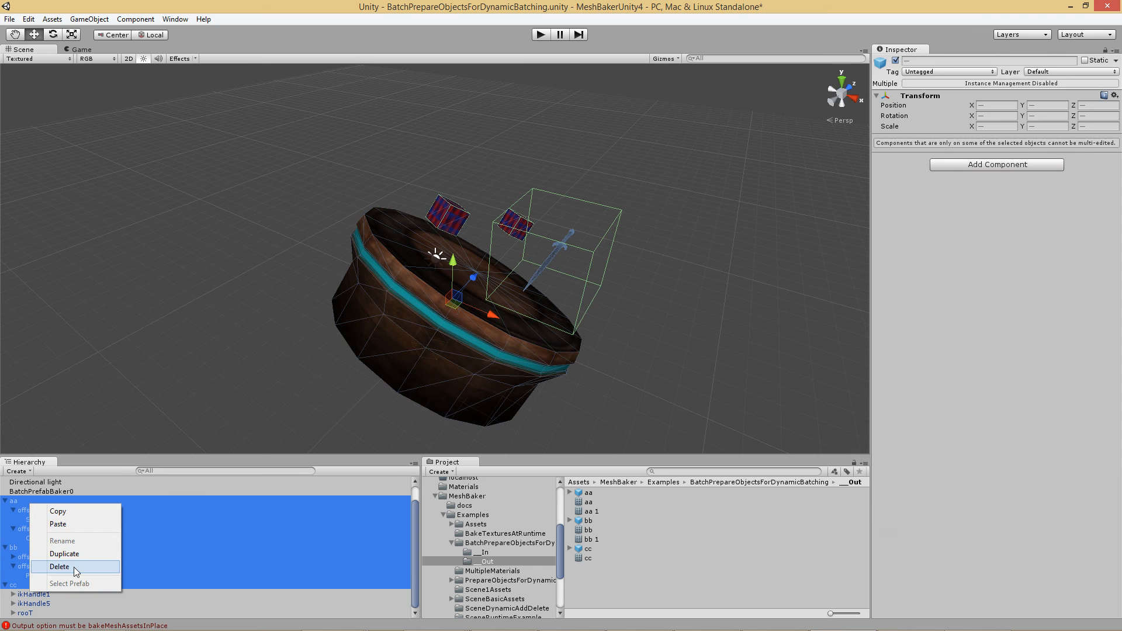
{"action": "left_click", "coordinate": [74, 567]}
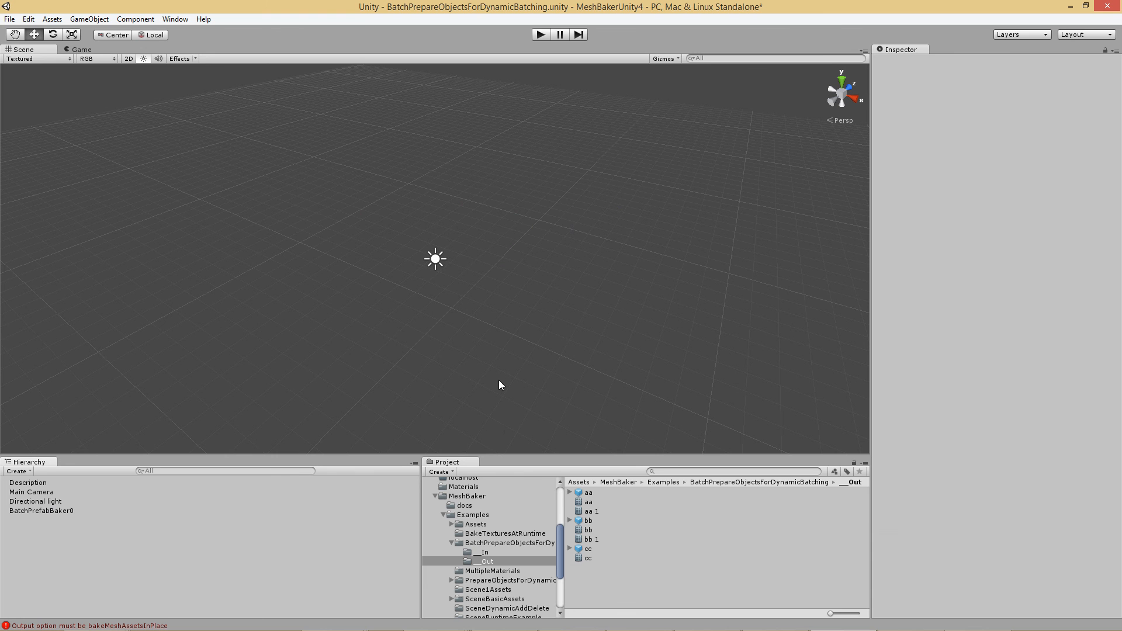
Review the source prefabs in the __In folder, batch bake the prefabs again with BatchPrefabBaker0, and show the __Out folder
{"action": "left_click", "coordinate": [37, 510]}
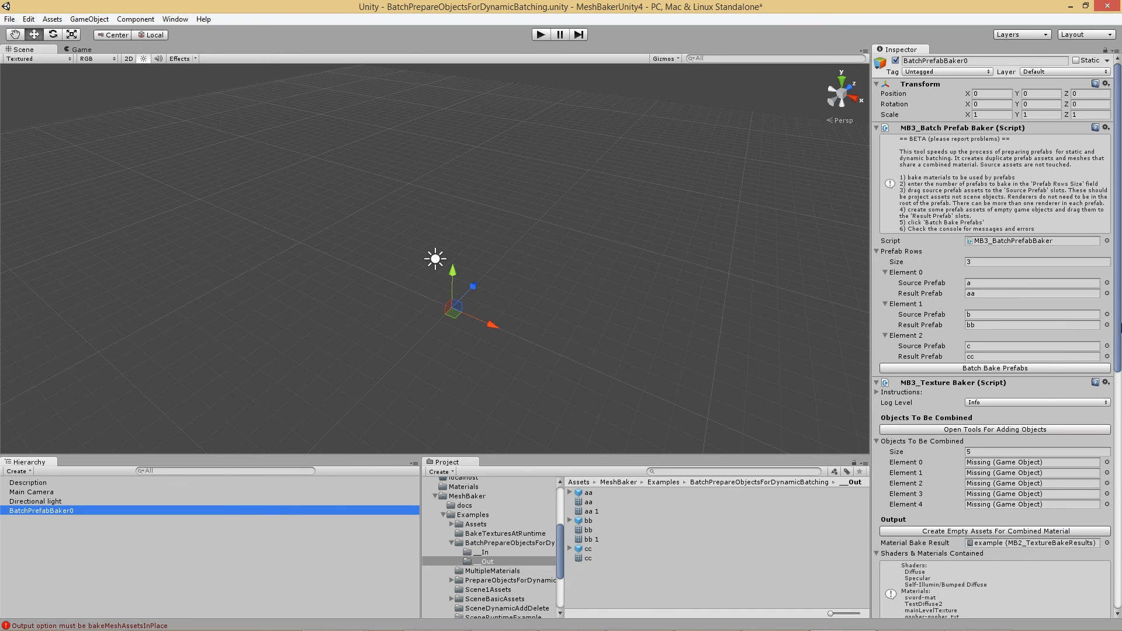
{"action": "left_click_drag", "start_coordinate": [1119, 327], "coordinate": [1119, 349]}
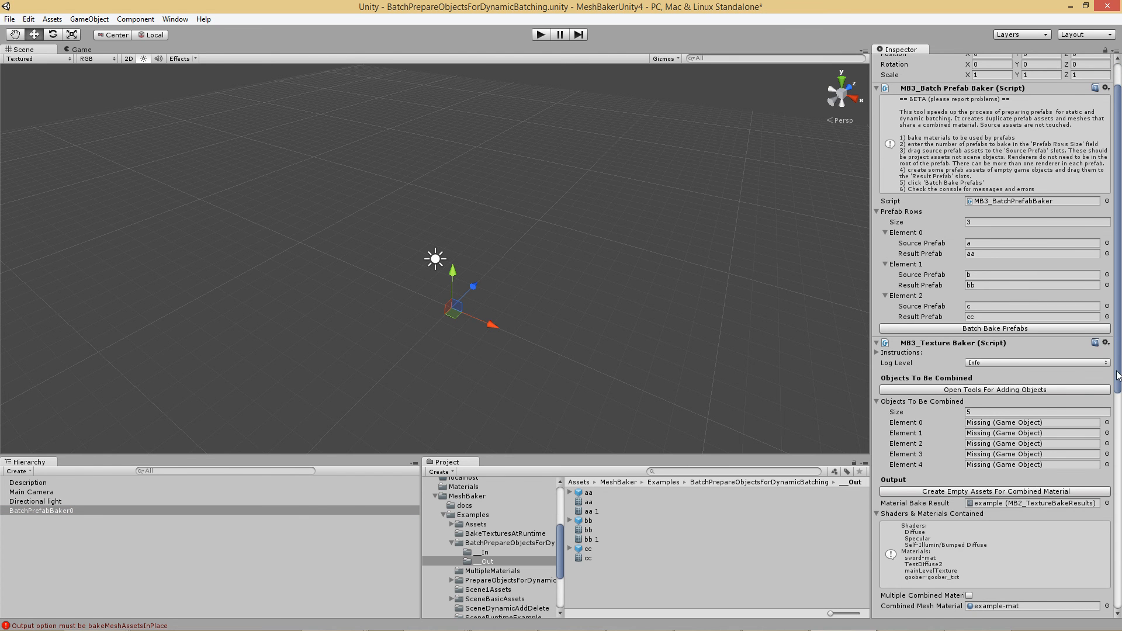
{"action": "left_click_drag", "start_coordinate": [1119, 411], "coordinate": [1119, 565]}
{"action": "scroll", "coordinate": [1002, 269], "scroll_direction": "up", "scroll_amount": 10}
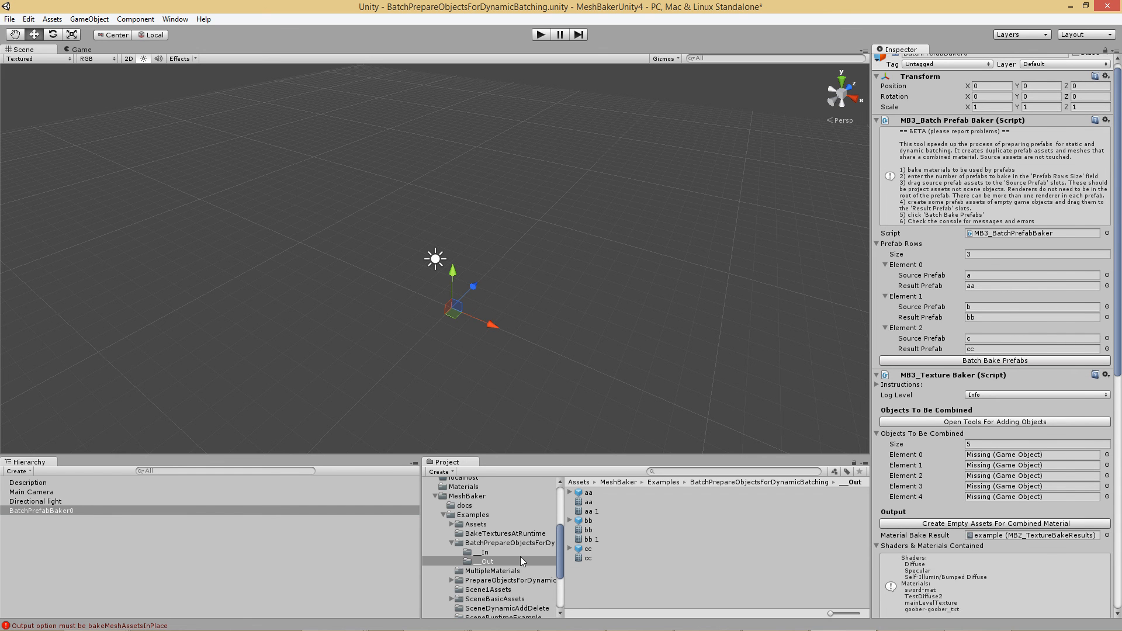
{"action": "left_click", "coordinate": [485, 553]}
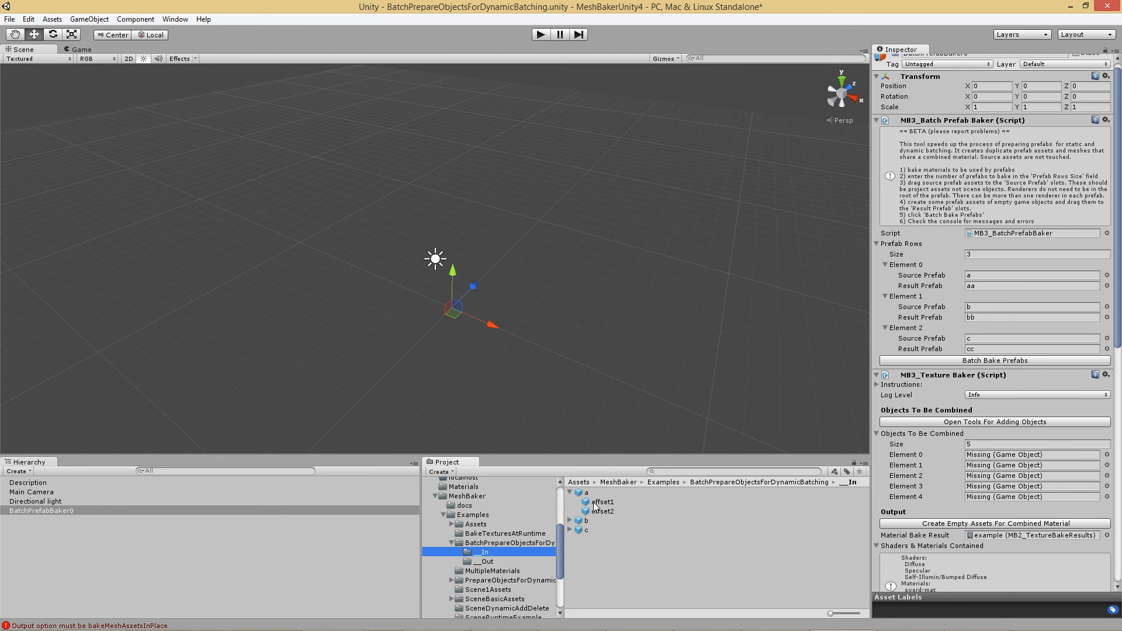
{"action": "left_click", "coordinate": [994, 360]}
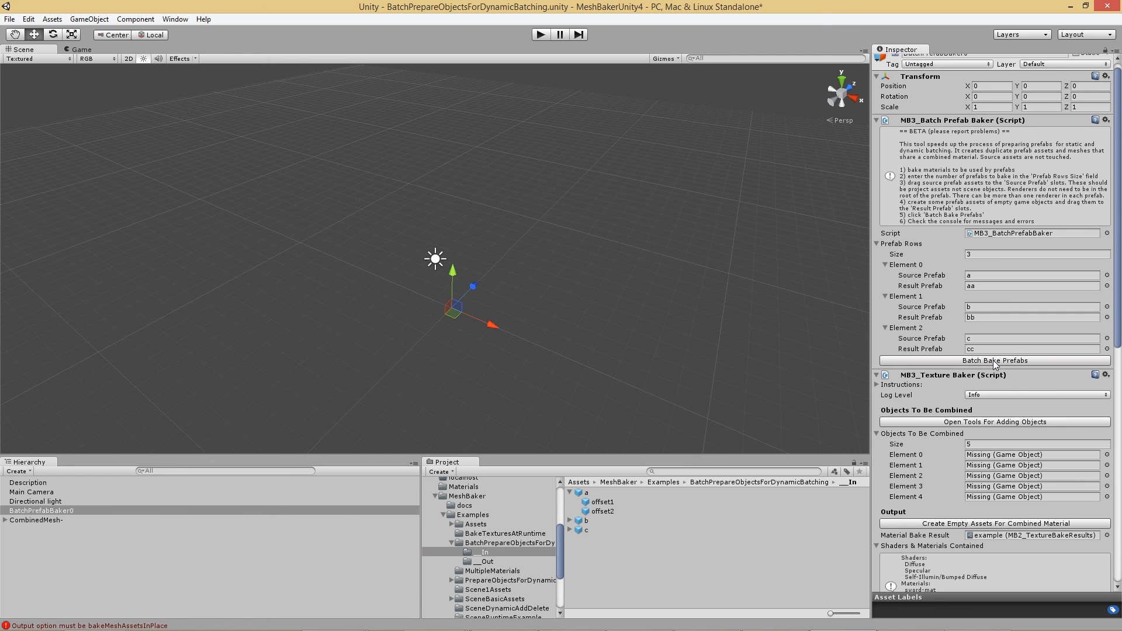
{"action": "left_click", "coordinate": [485, 560]}
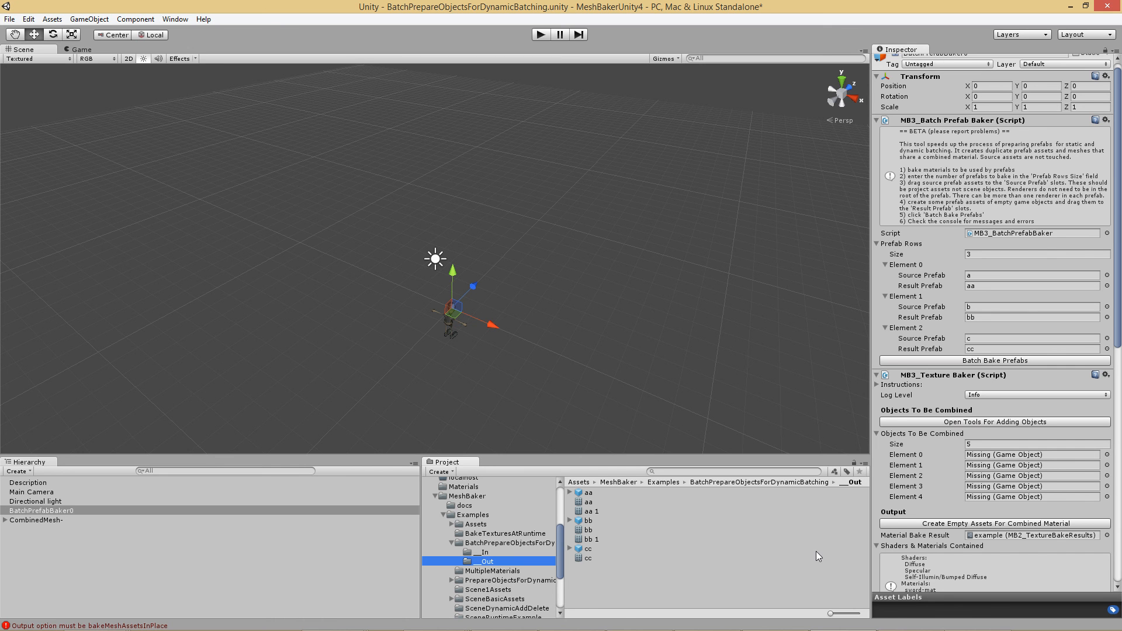
{"action": "mouse_move", "coordinate": [959, 621]}
{"action": "left_click", "coordinate": [930, 626]}
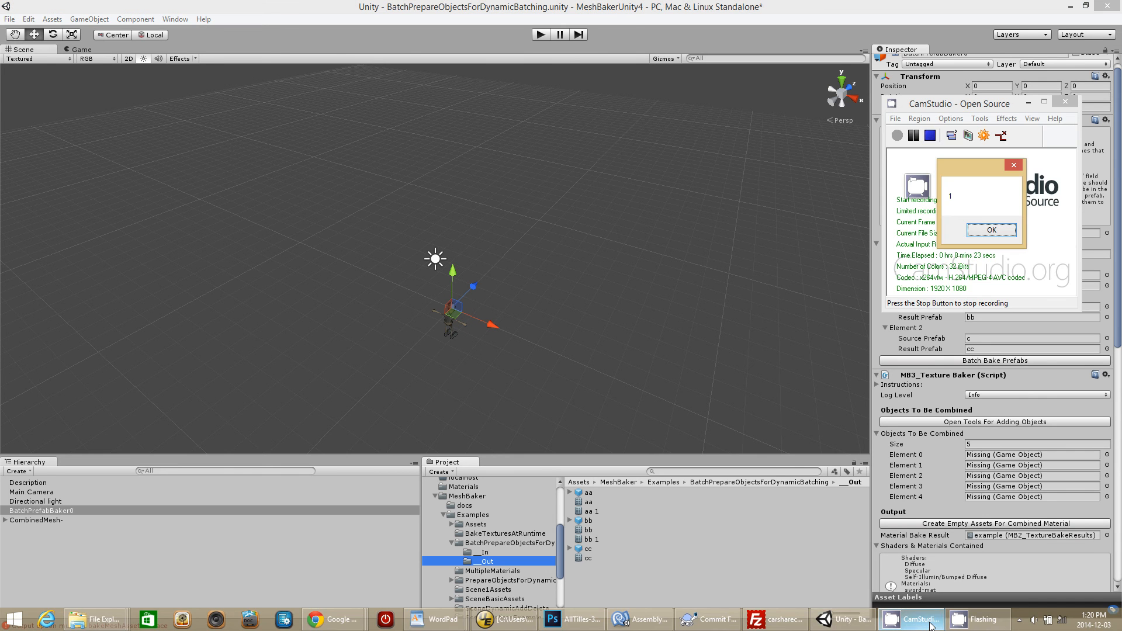